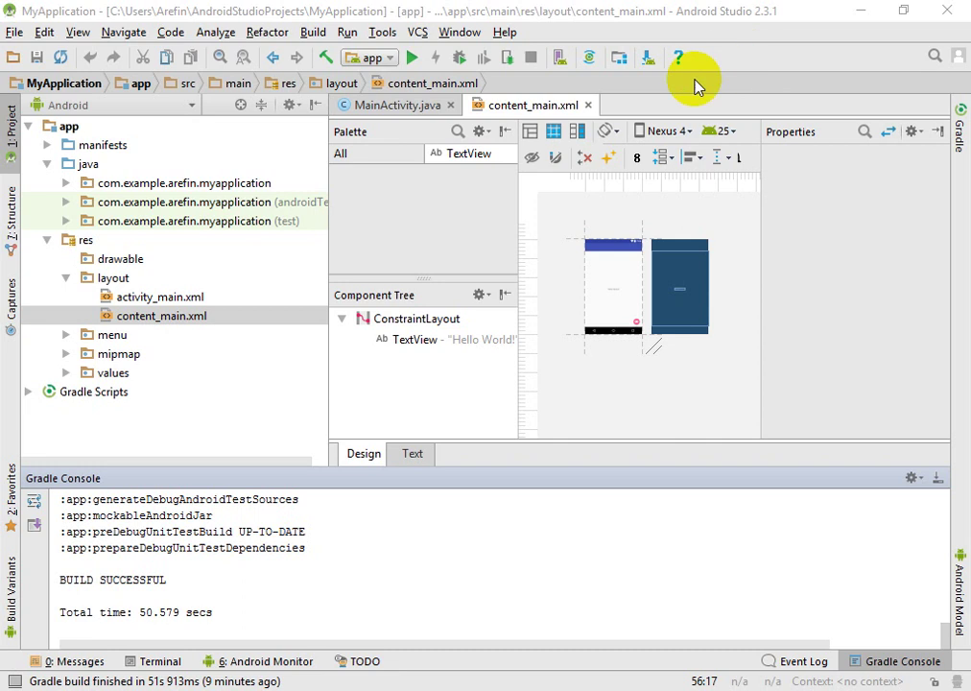
Step: Open the AVD Manager and start creating a new virtual device, reviewing the available phone definitions
left_click(563, 62)
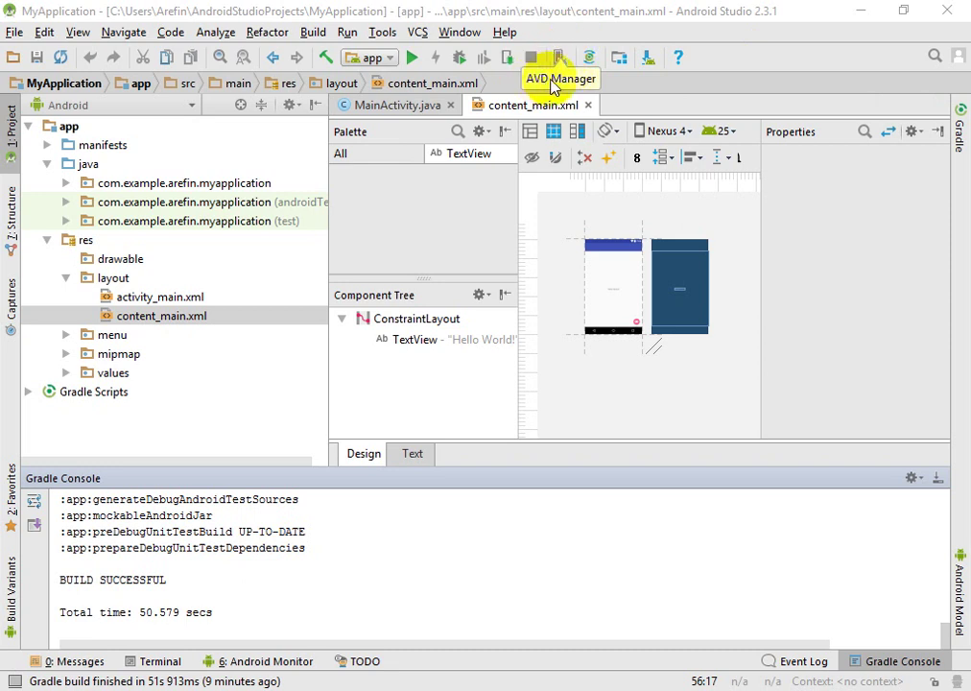
left_click(564, 59)
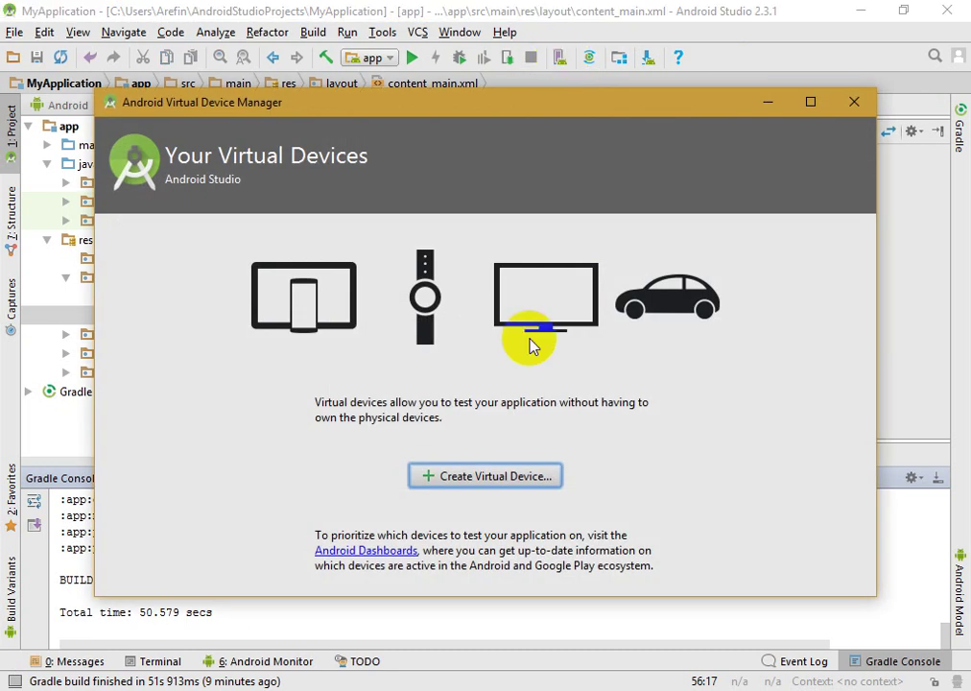
left_click(461, 482)
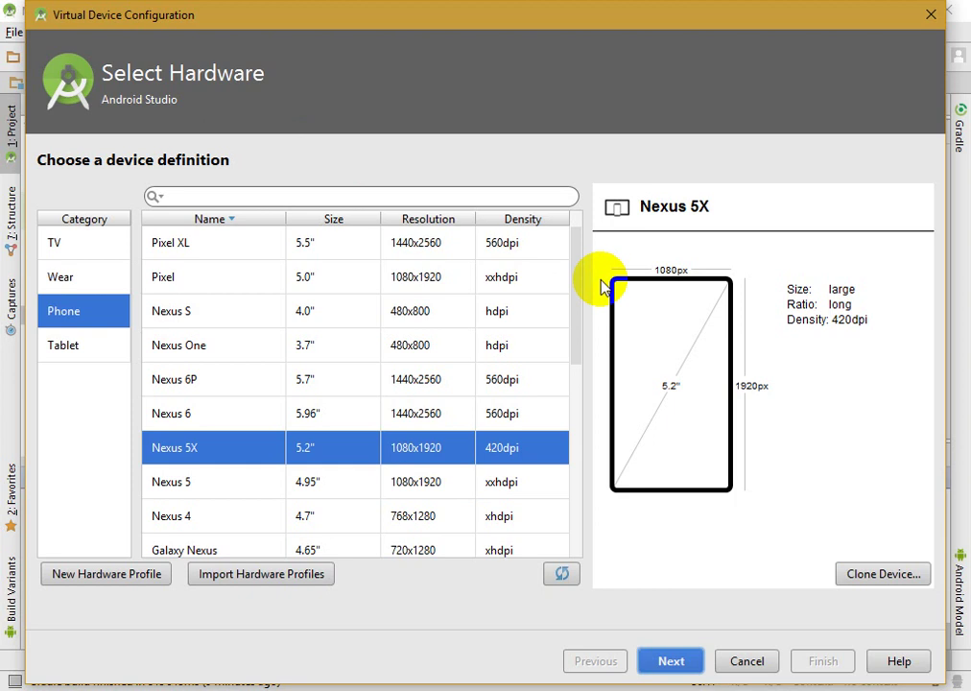
mouse_move(576, 284)
left_mouse_down()
mouse_move(582, 475)
mouse_move(597, 230)
mouse_move(602, 237)
left_mouse_up()
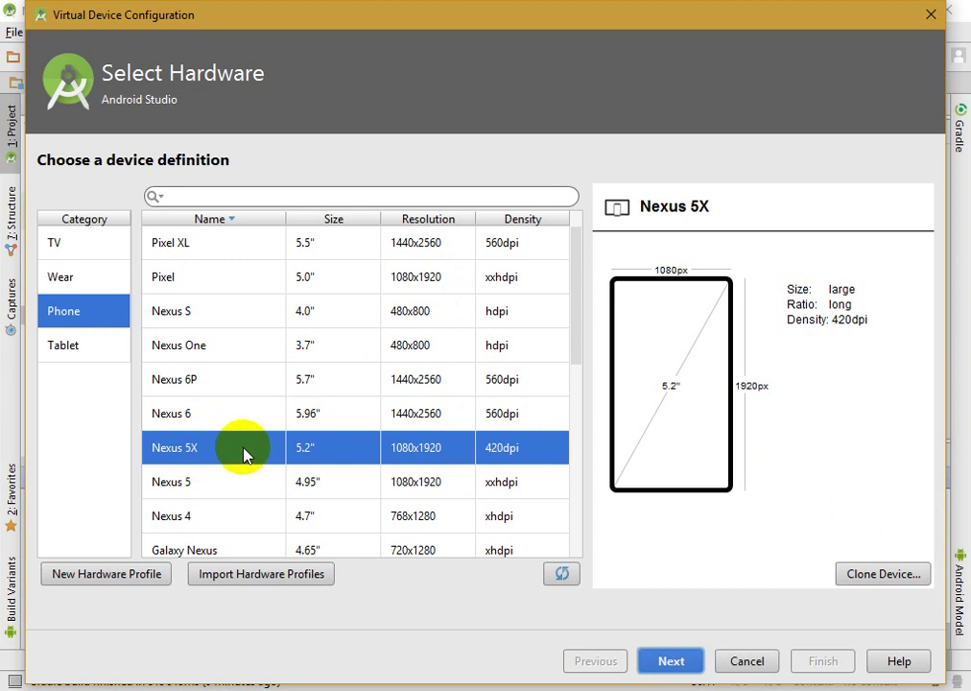
Step: Clone the Nexus 5X phone definition and name the new hardware profile Nexus 5X Bari
left_click(866, 574)
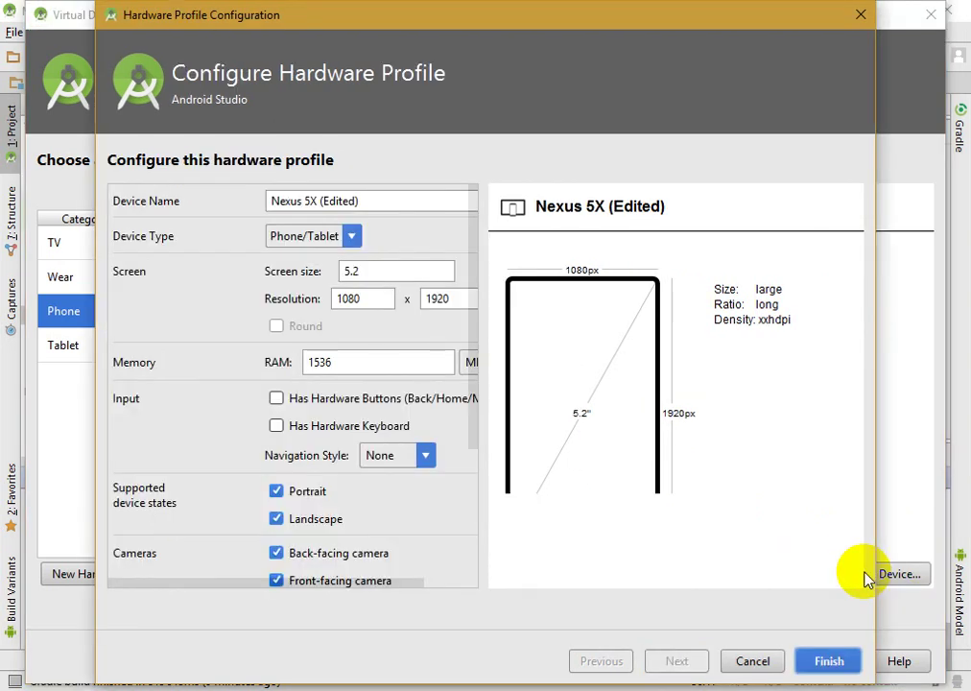
left_click(364, 202)
left_click_drag(351, 201, 288, 201)
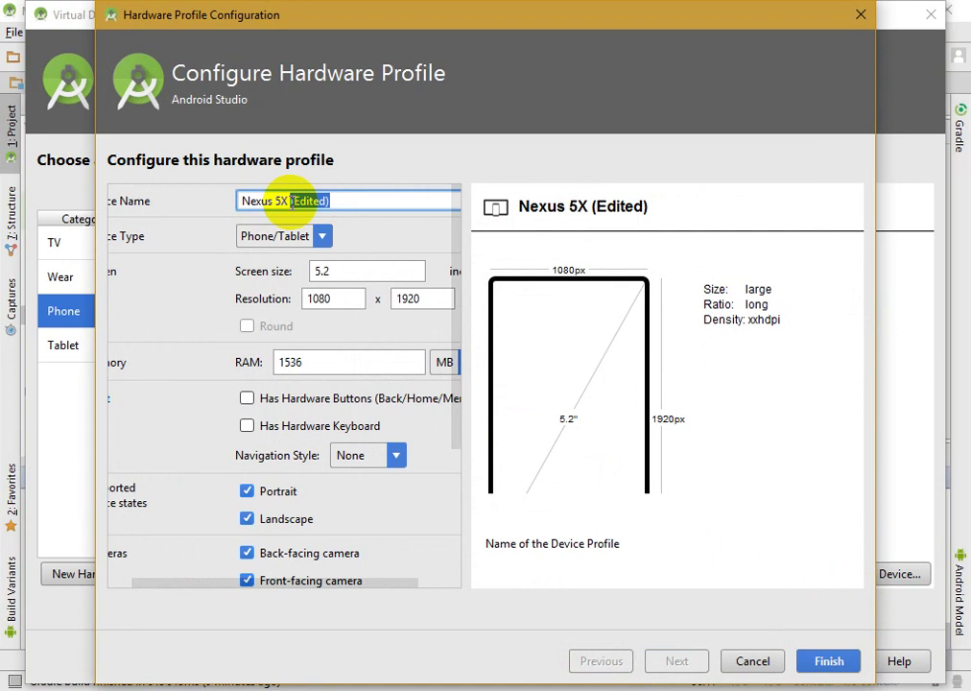
type("Bari")
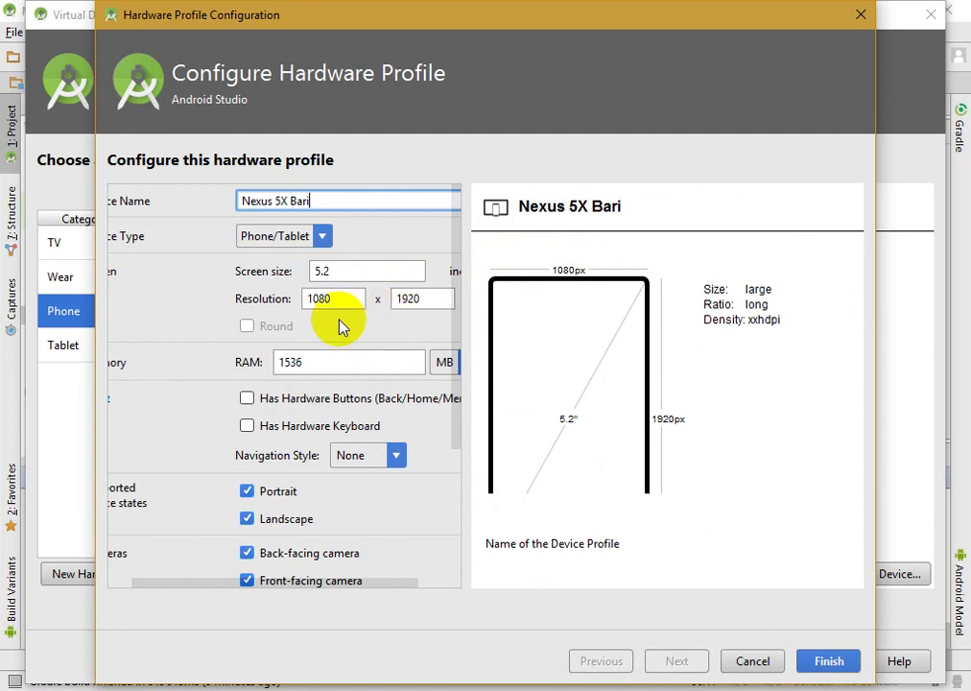
Step: Enlarge the hardware profile window to show all its fields and set the device's RAM to 512 MB
left_click_drag(97, 338, 21, 338)
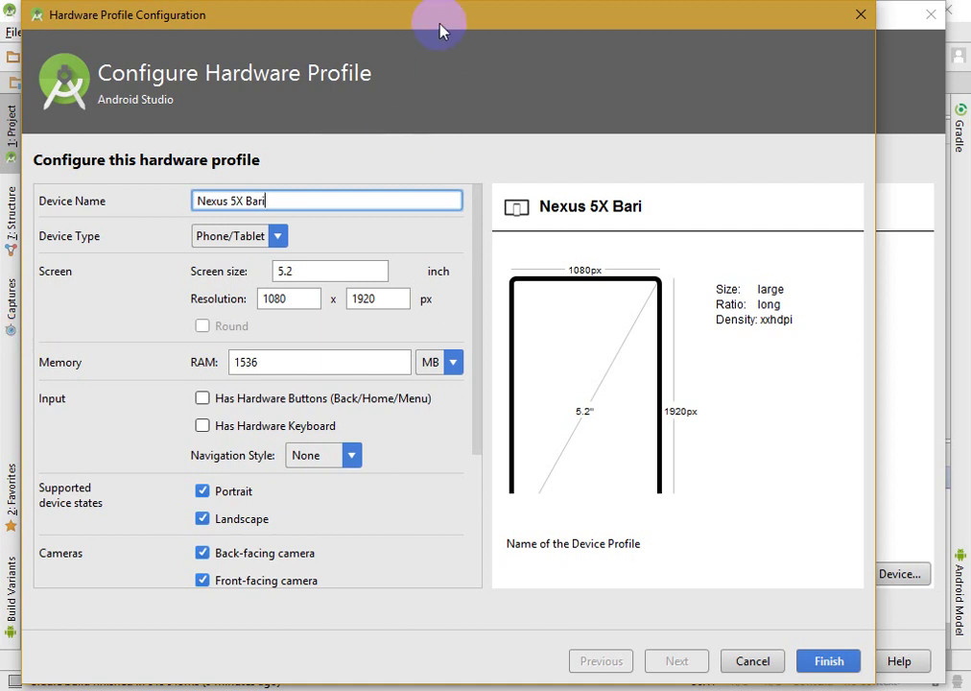
left_click_drag(437, 27, 444, 34)
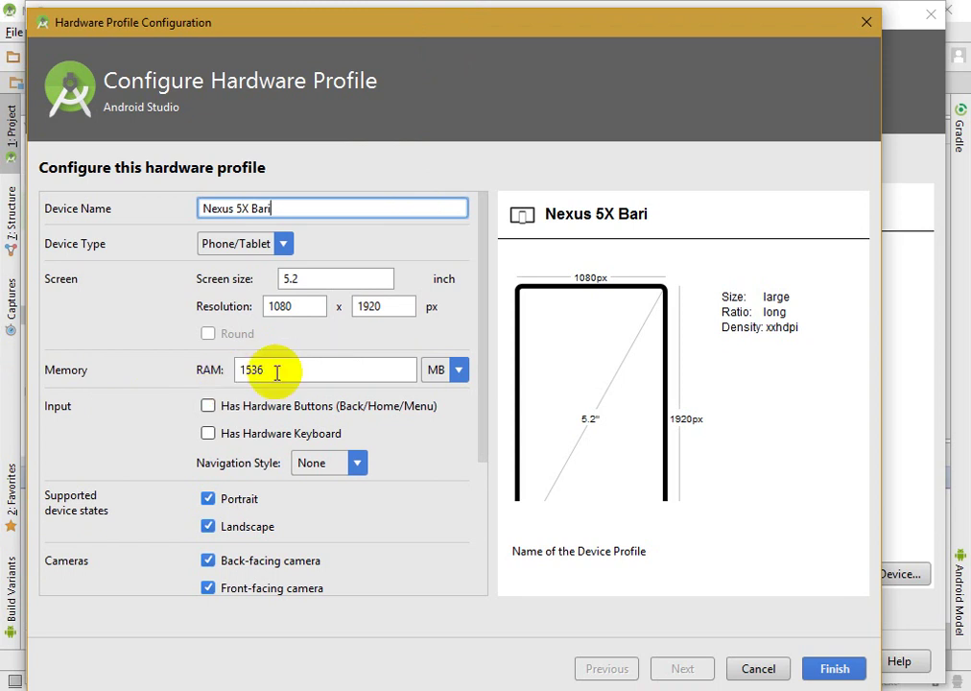
left_click(178, 363)
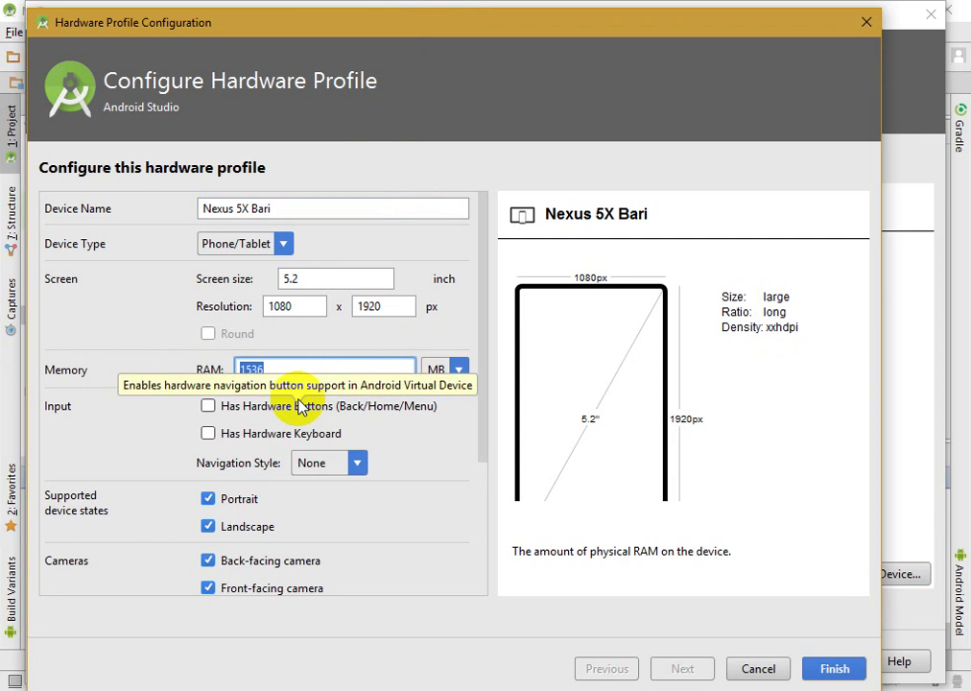
type("512")
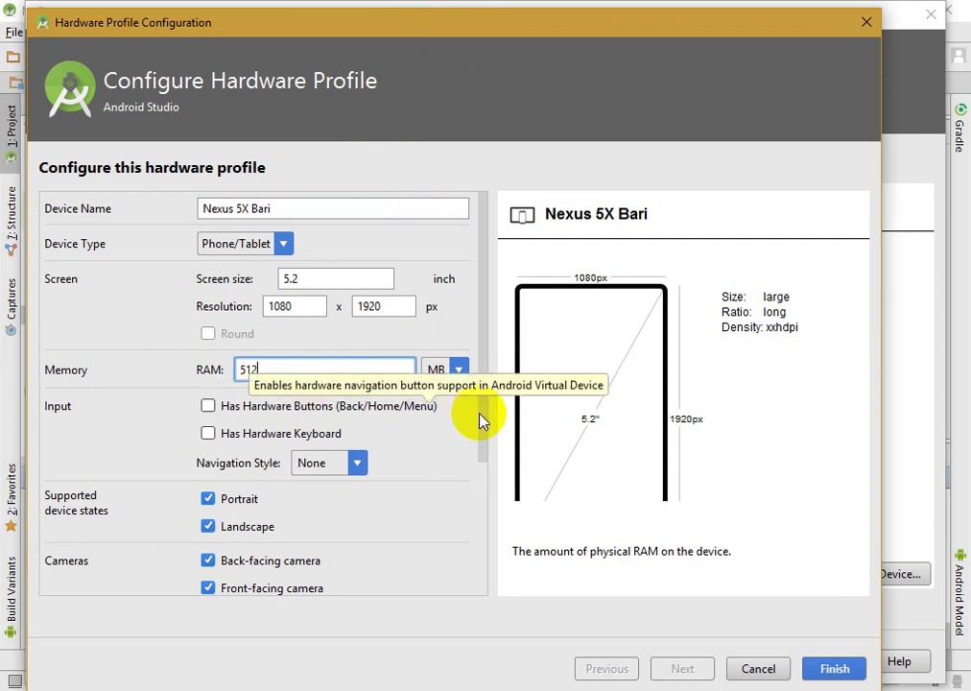
Step: Disable the back-facing and front-facing cameras in the hardware profile and save it
left_click_drag(486, 427, 482, 568)
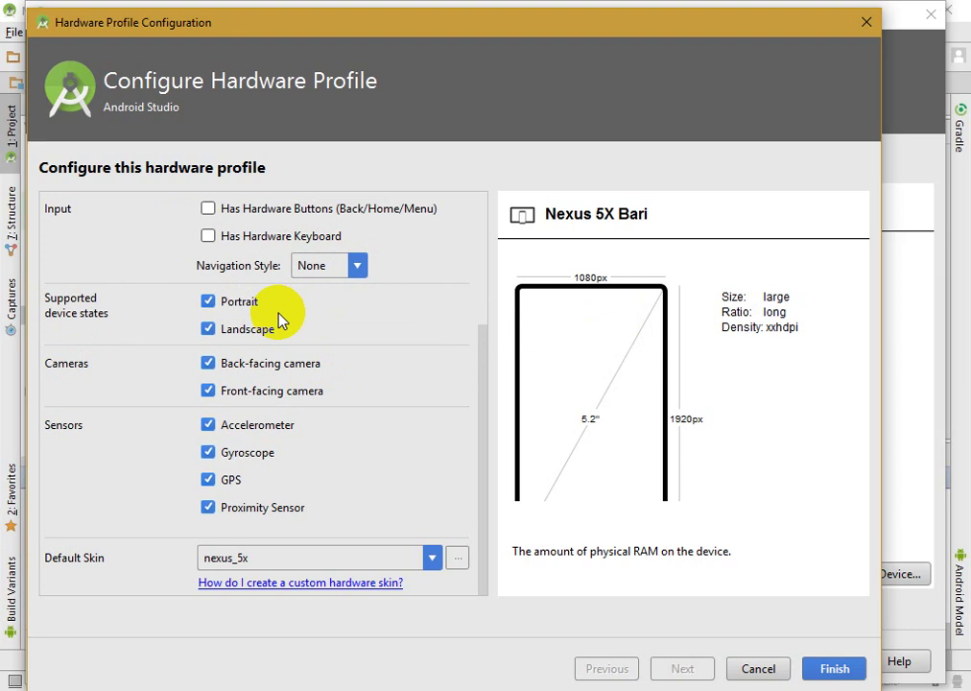
left_click(483, 398)
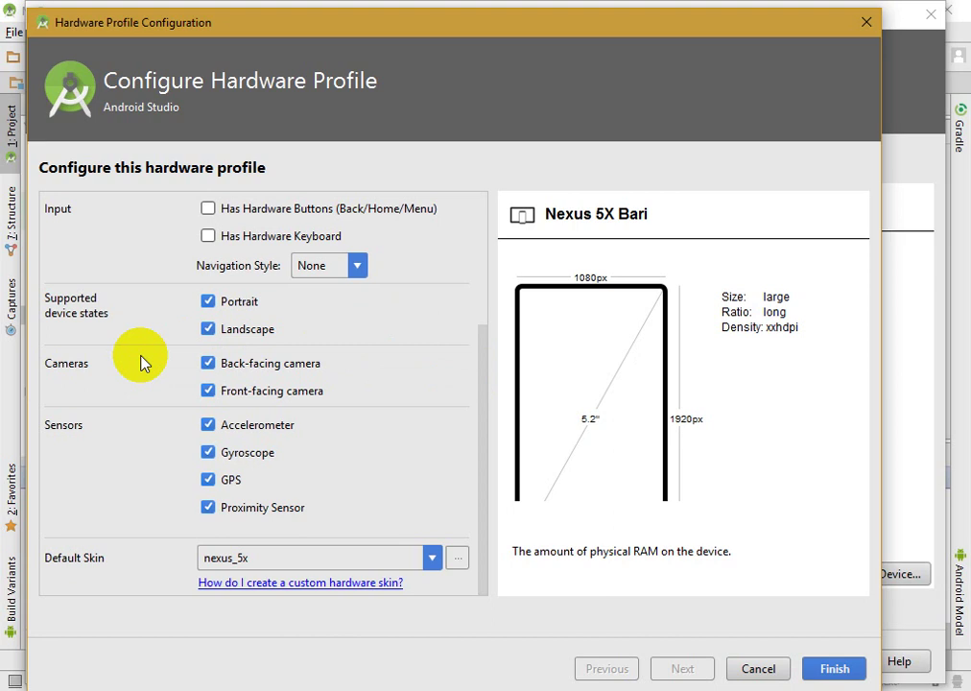
left_click(208, 391)
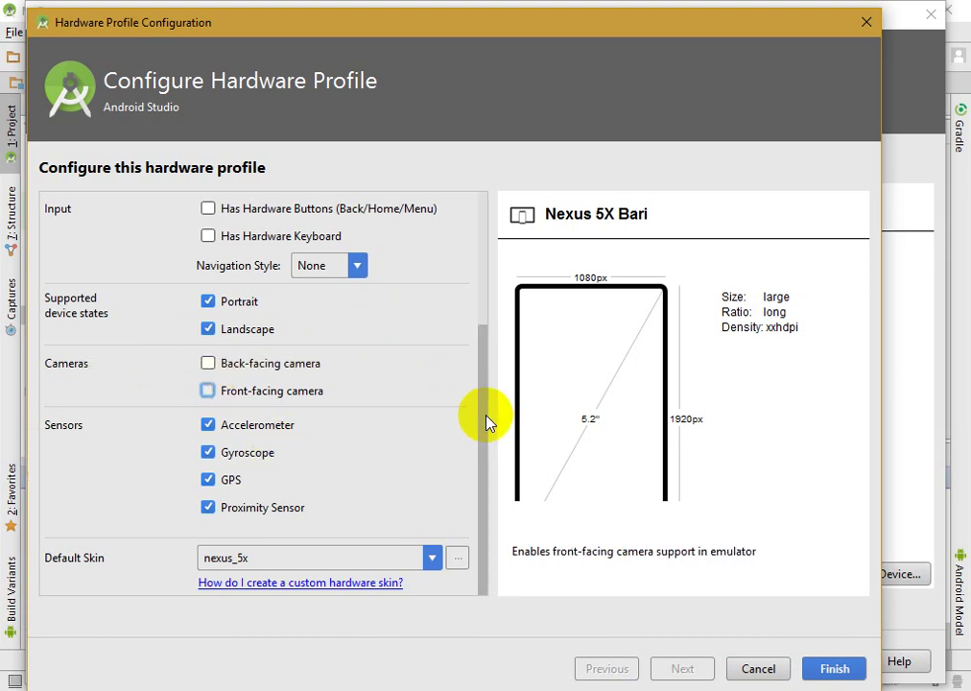
left_click(486, 504)
left_click_drag(480, 506, 486, 461)
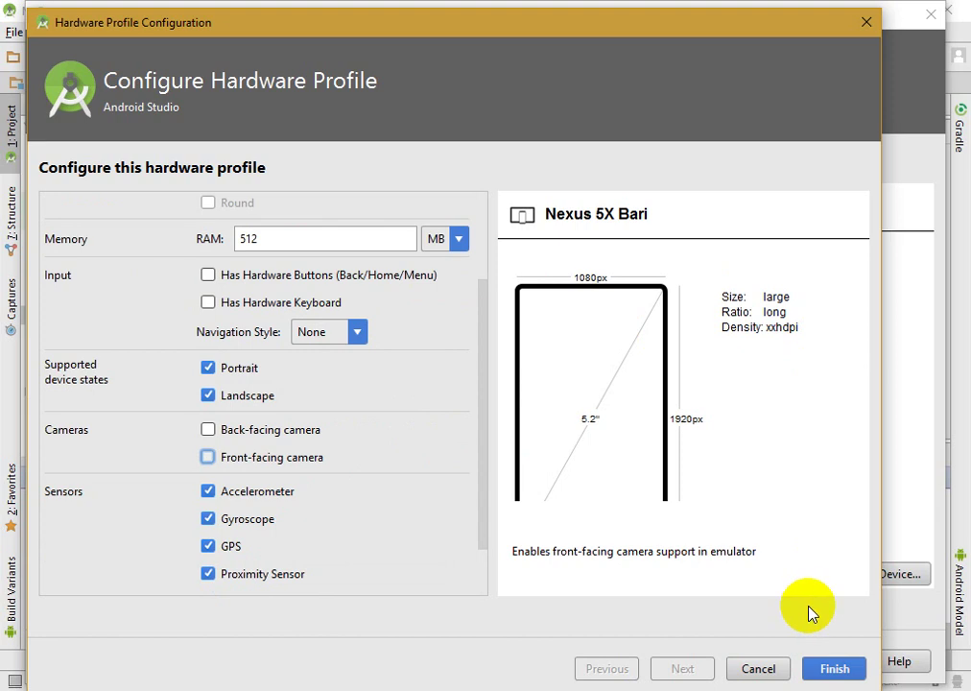
left_click(830, 672)
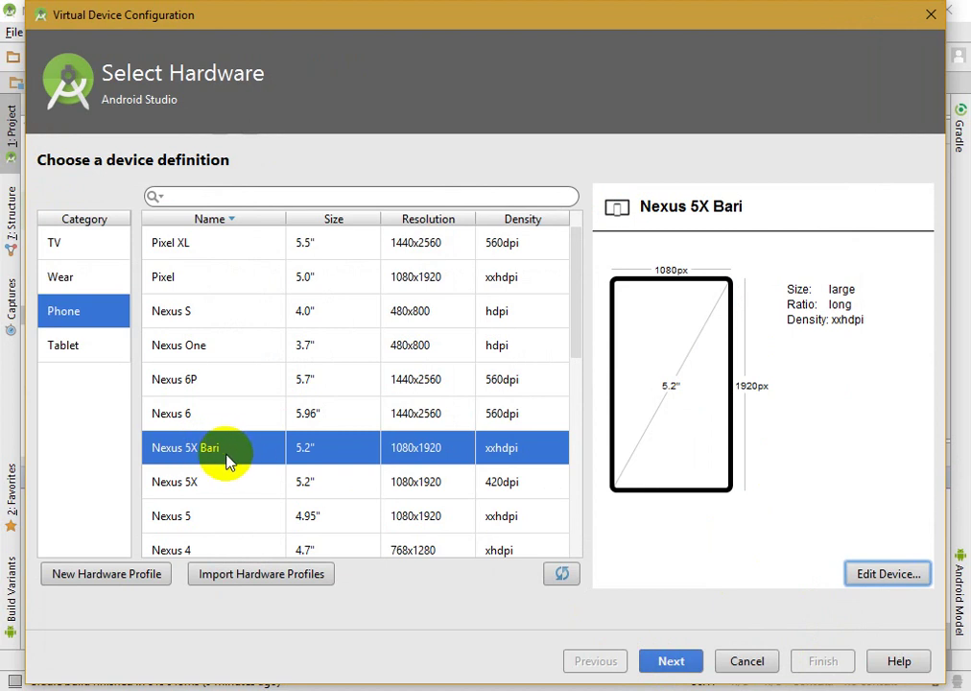
Step: Create the virtual device from the Nexus 5X Bari profile with the Nougat API 25 x86 system image, keeping the default AVD name and portrait orientation
left_click(683, 662)
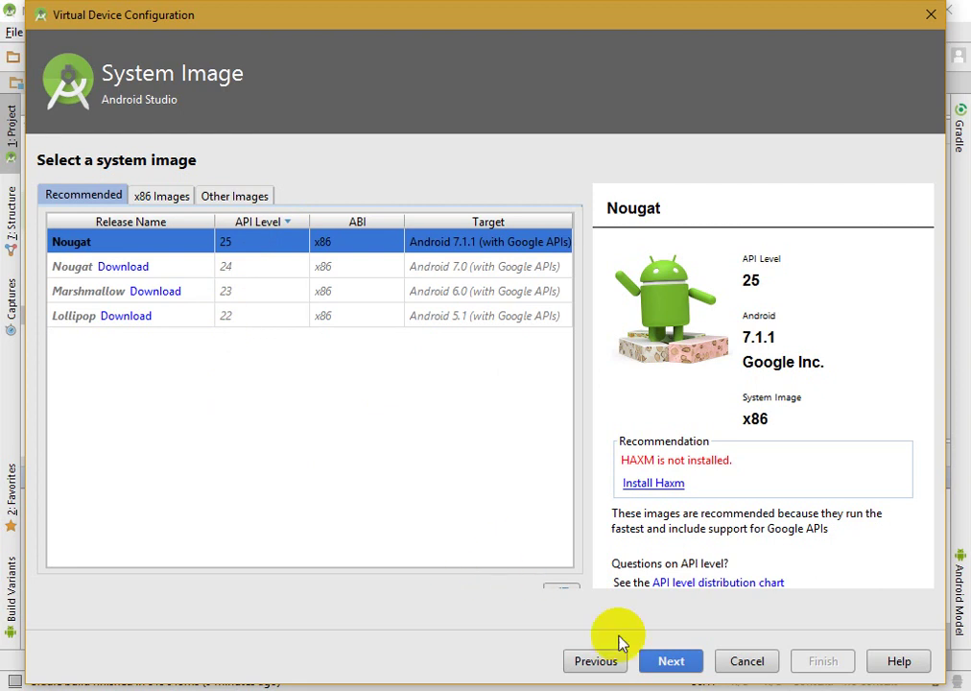
left_click(669, 663)
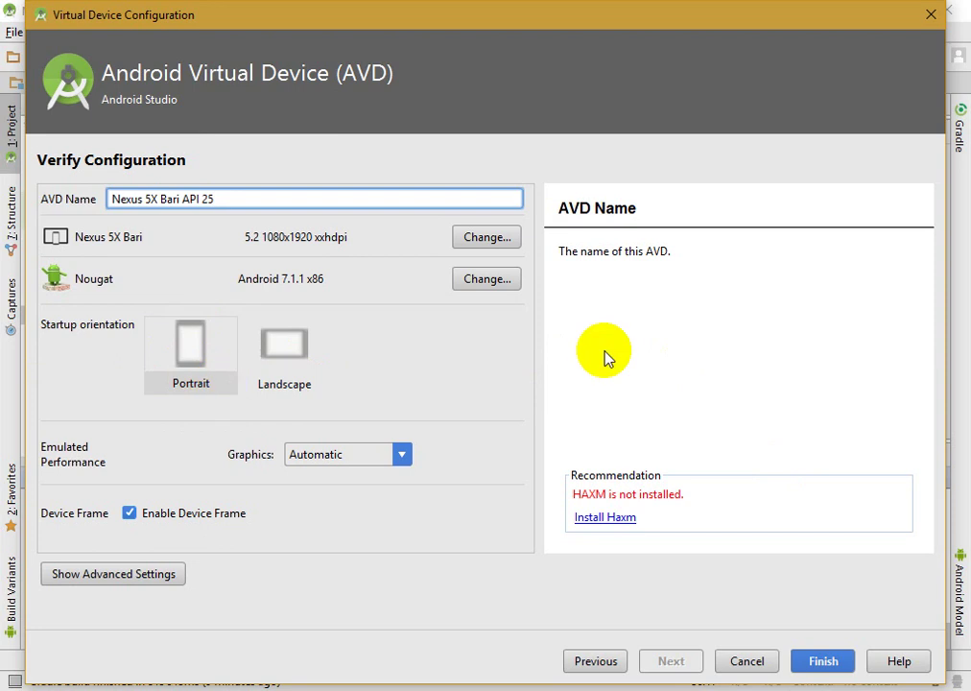
left_click(820, 663)
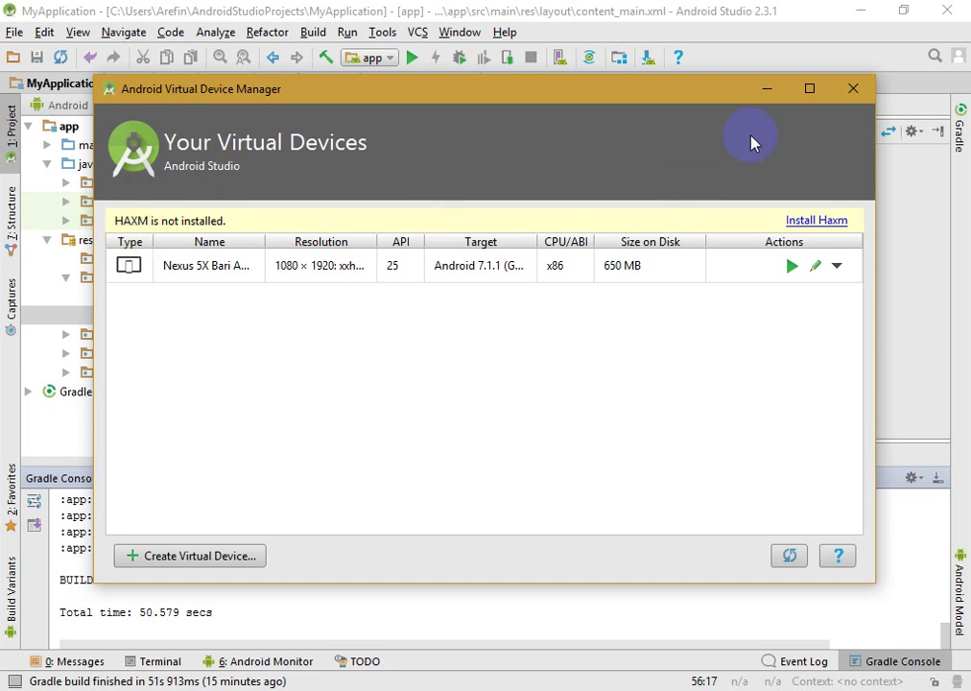
Step: Install Intel HAXM with the recommended RAM allocation of 1,024 MiB and finish the installer
left_click(814, 223)
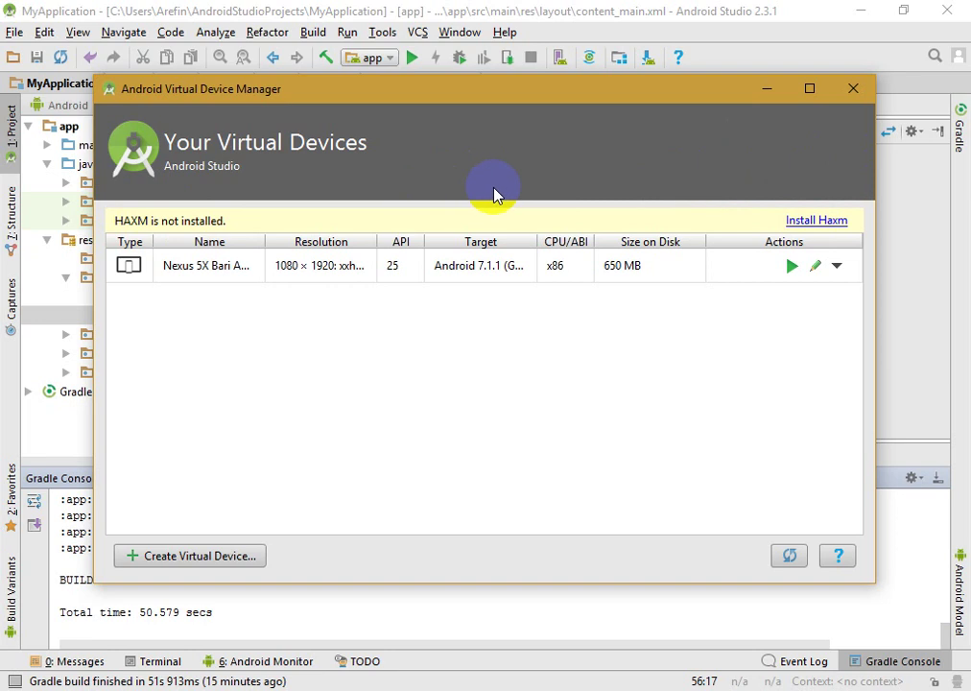
left_click(815, 225)
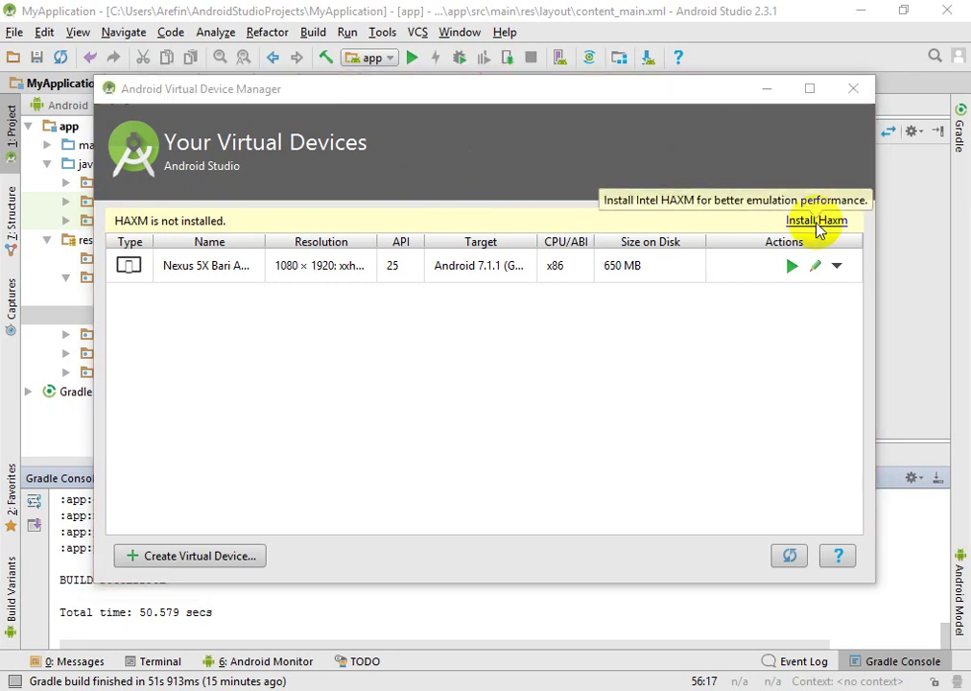
left_click(816, 224)
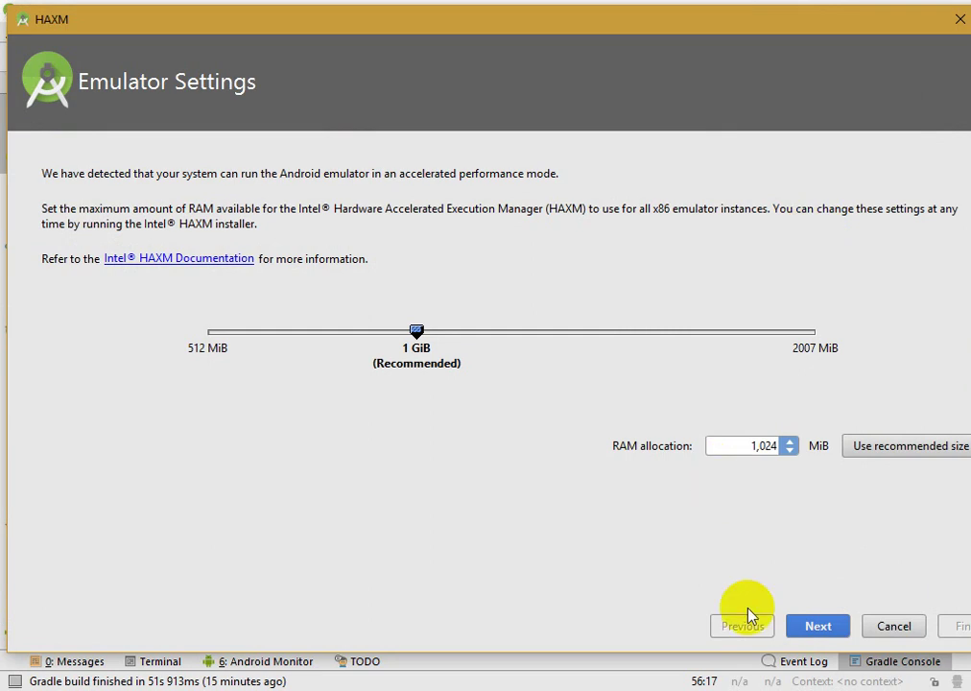
left_click(808, 629)
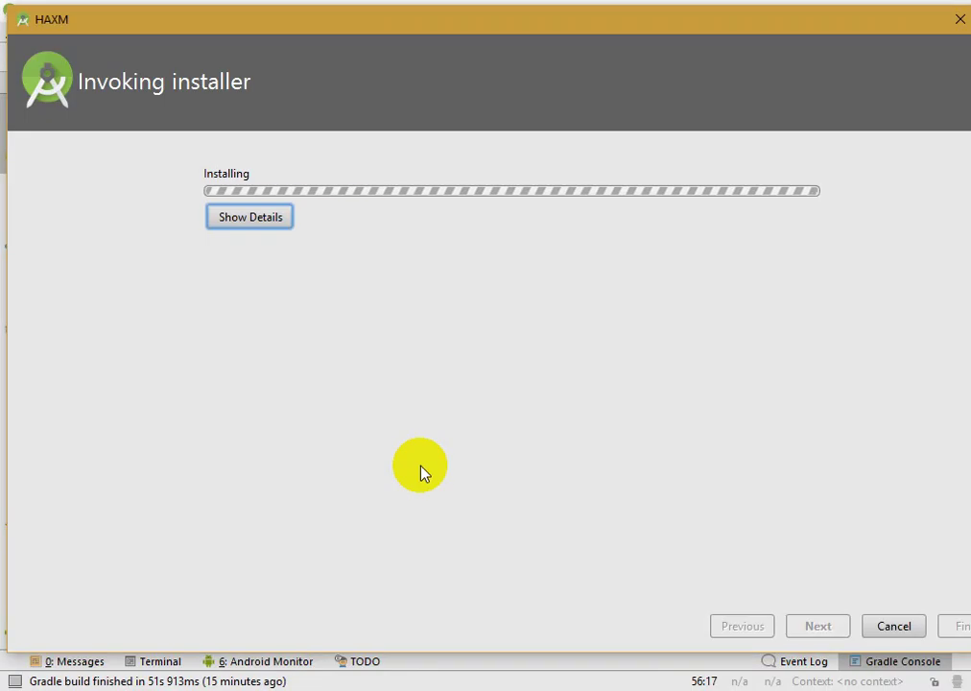
left_click_drag(497, 35, 485, 34)
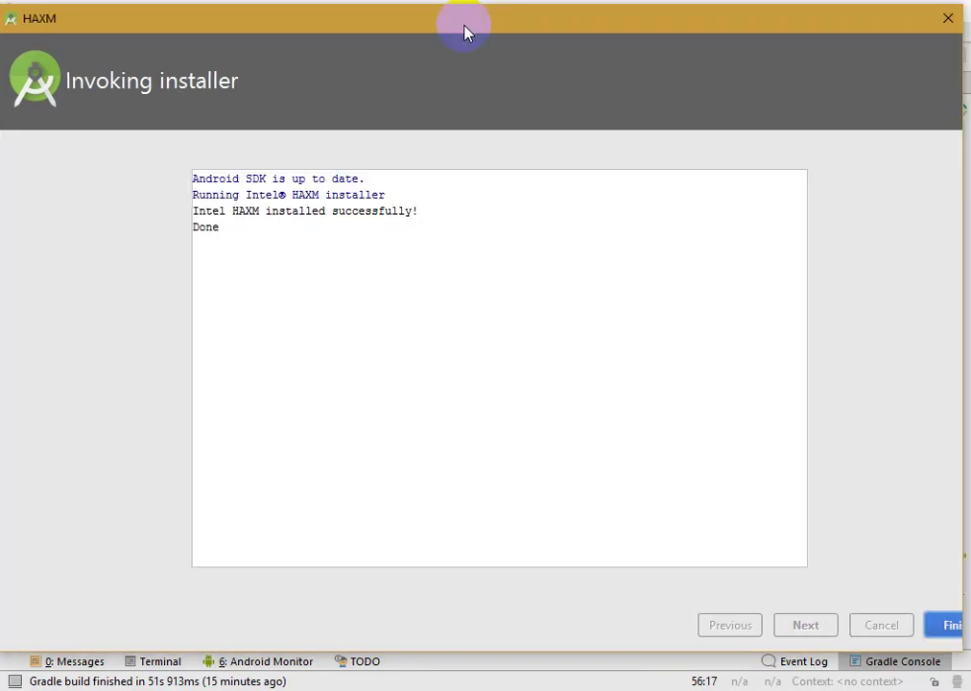
left_click_drag(465, 29, 411, 46)
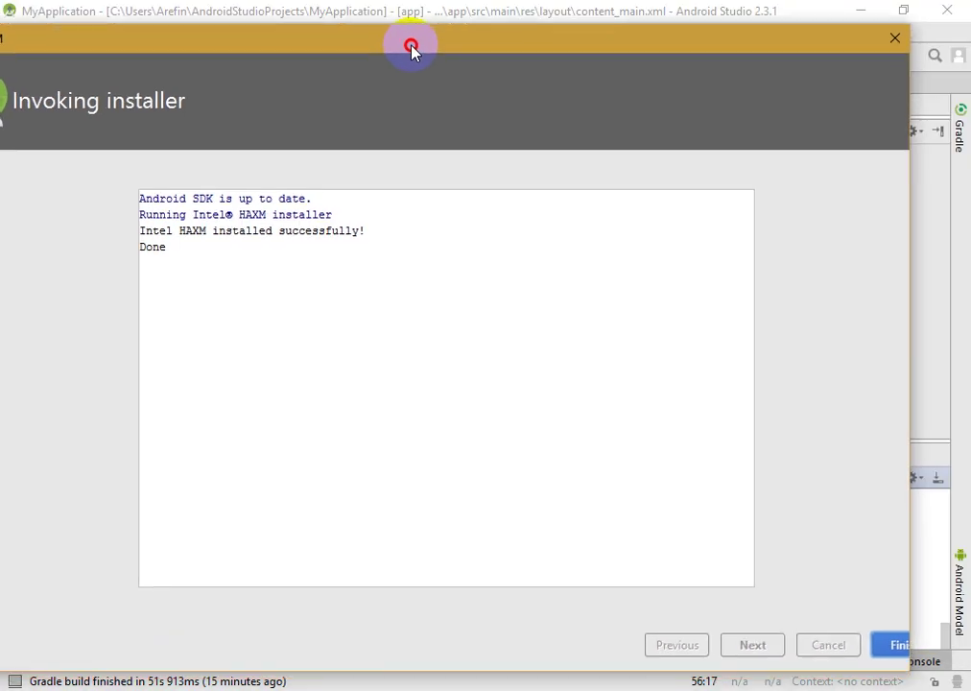
left_click(884, 645)
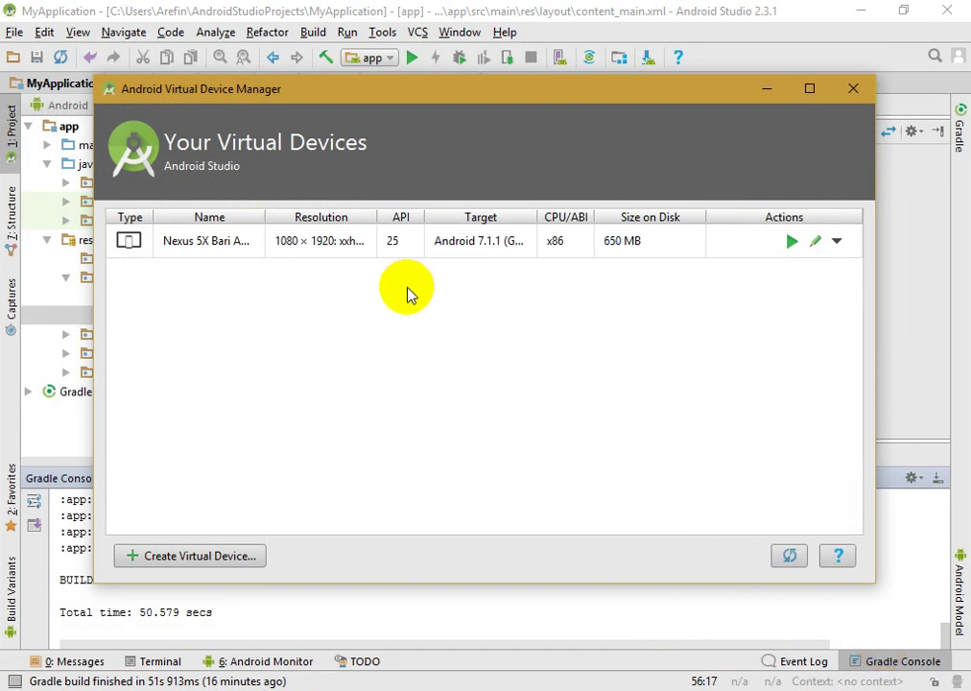
Step: Launch the Nexus 5X Bari virtual device in the emulator and reposition the emulator window
left_click(238, 243)
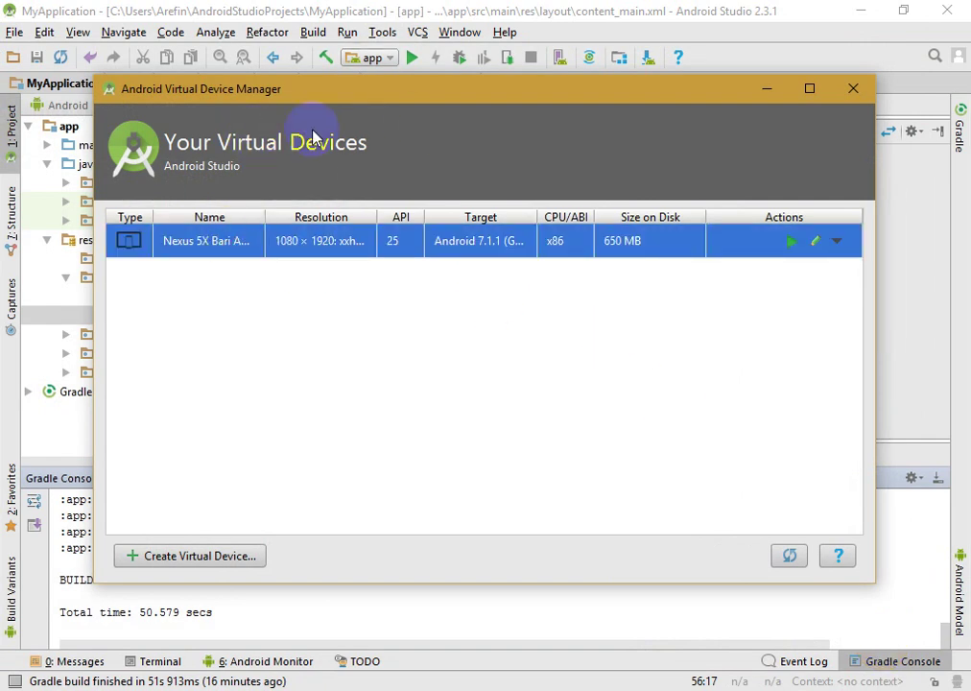
left_click_drag(592, 100, 593, 161)
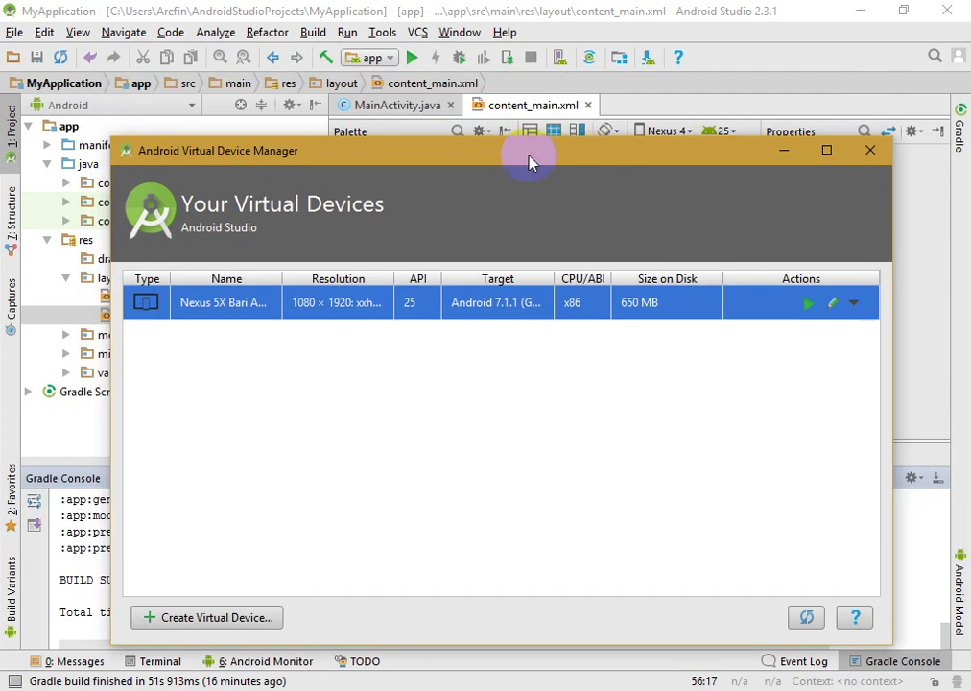
left_click_drag(531, 161, 528, 99)
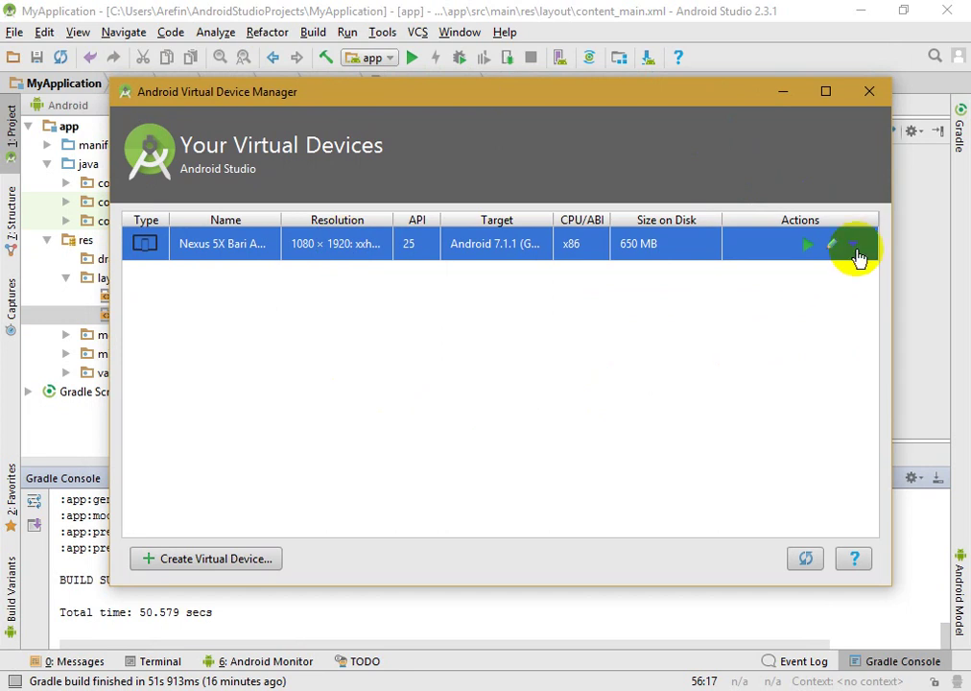
left_click(807, 246)
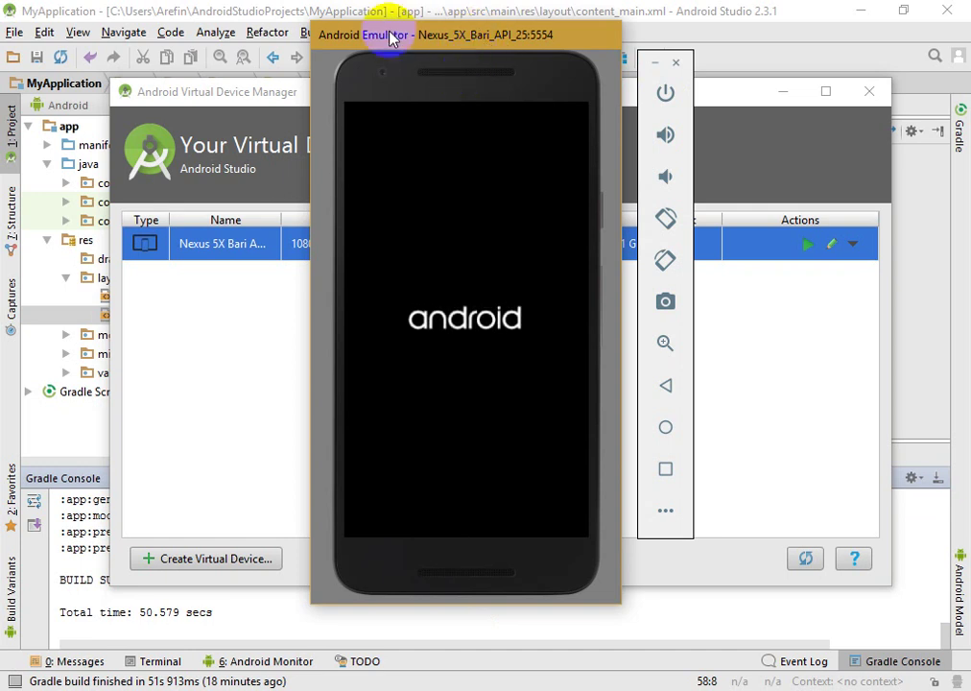
left_click_drag(390, 38, 360, 72)
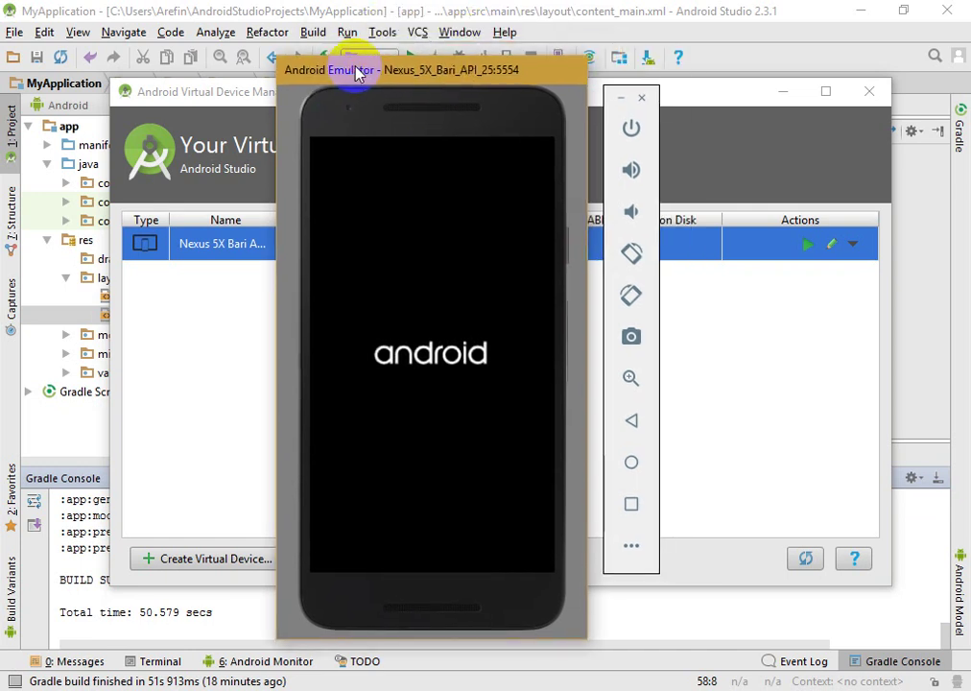
Step: Close the Android Virtual Device Manager and move the emulator window to a clear spot while it boots
left_click(715, 102)
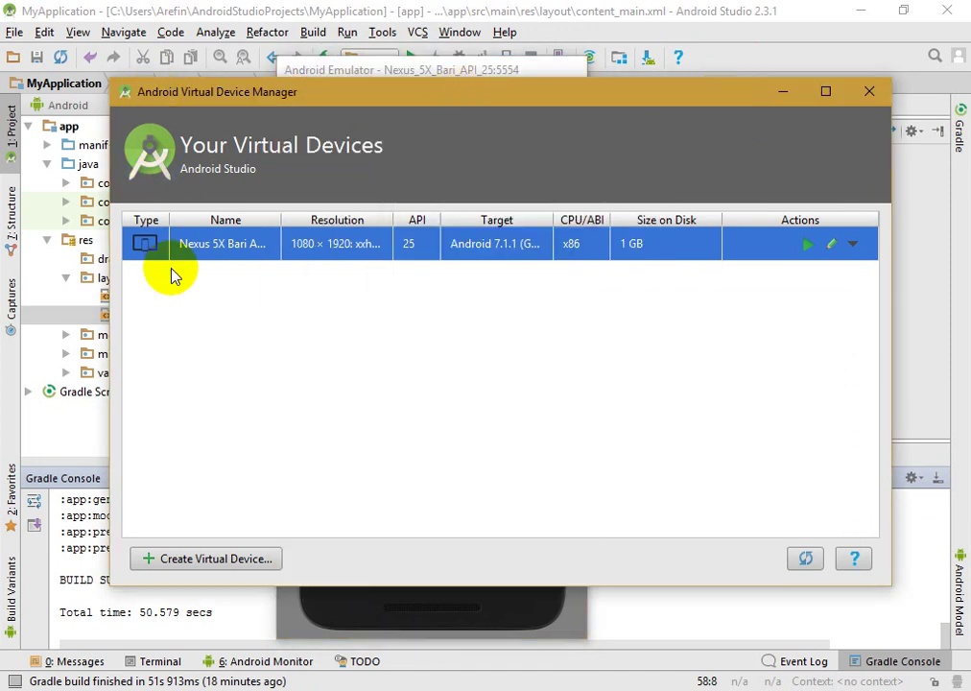
left_click(868, 93)
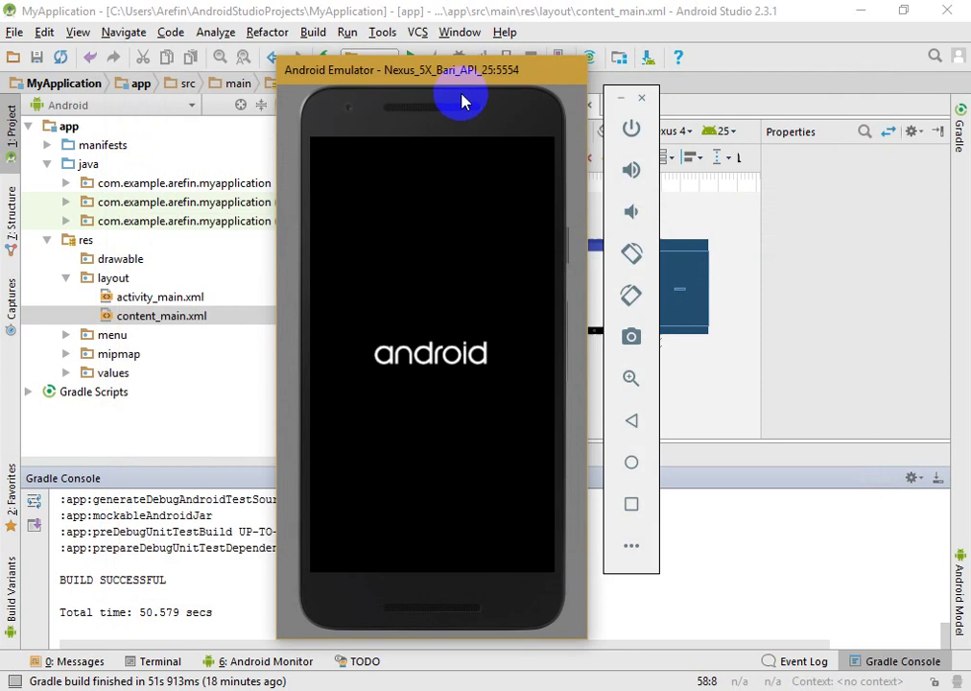
left_click_drag(445, 73, 484, 54)
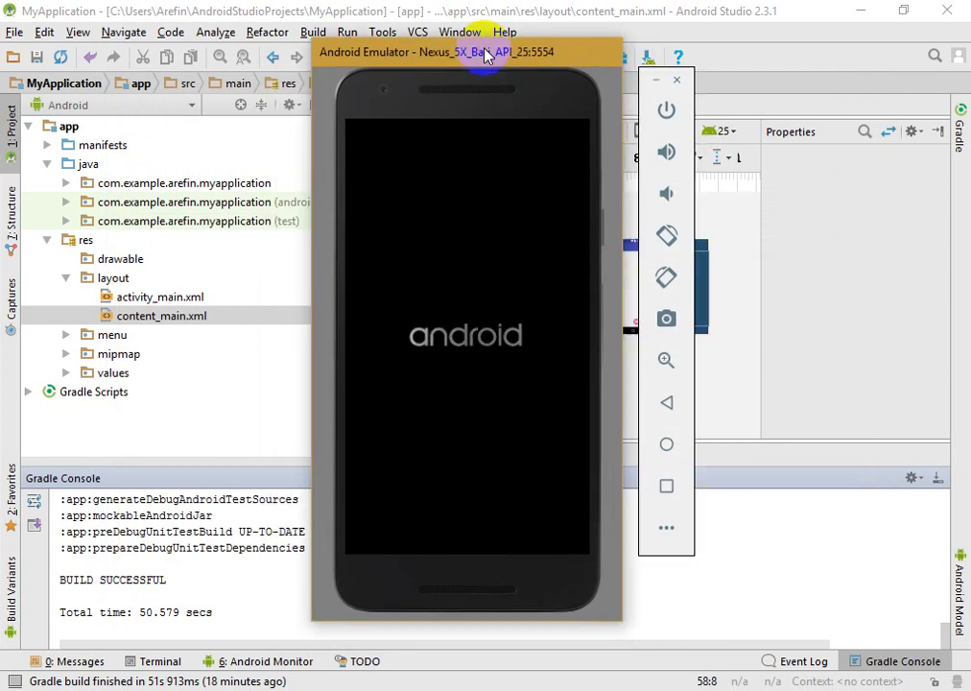
left_click_drag(486, 51, 471, 56)
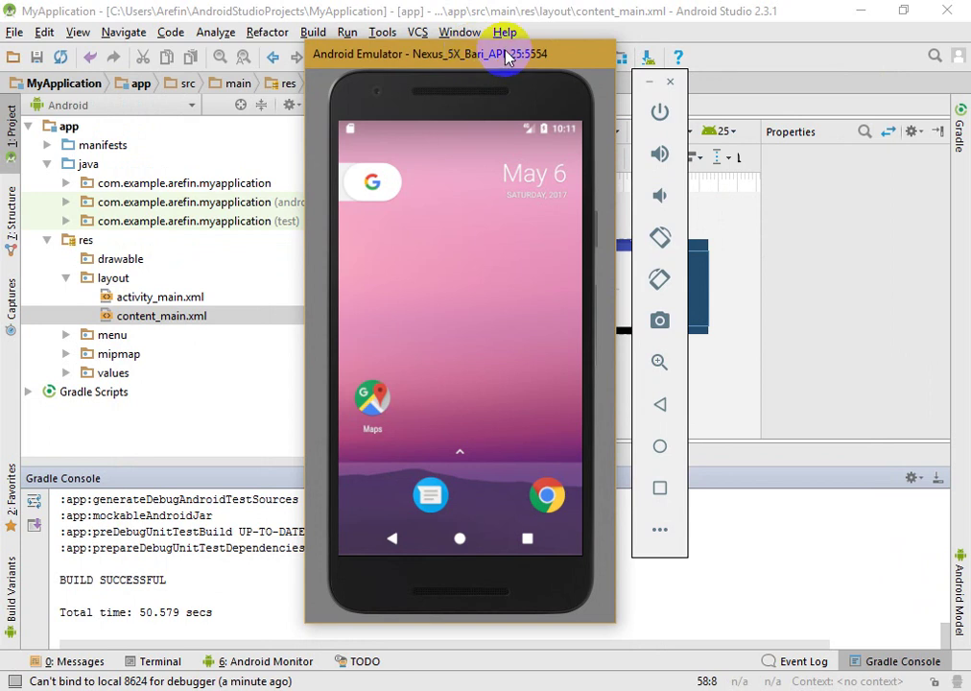
mouse_move(506, 56)
left_mouse_down()
mouse_move(521, 56)
mouse_move(521, 67)
mouse_move(524, 56)
left_mouse_up()
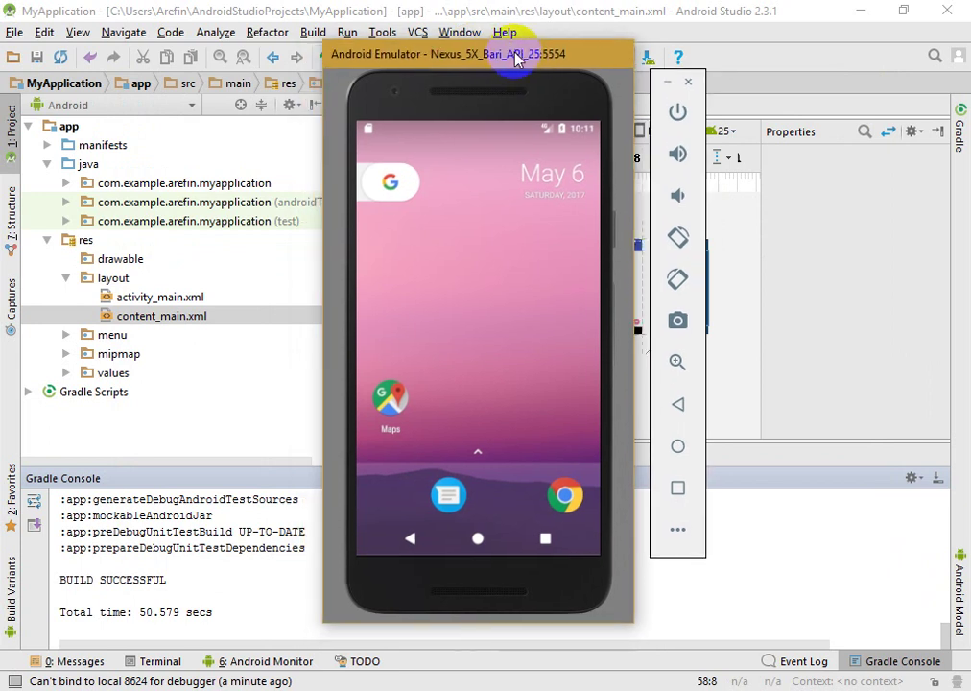
left_click(573, 495)
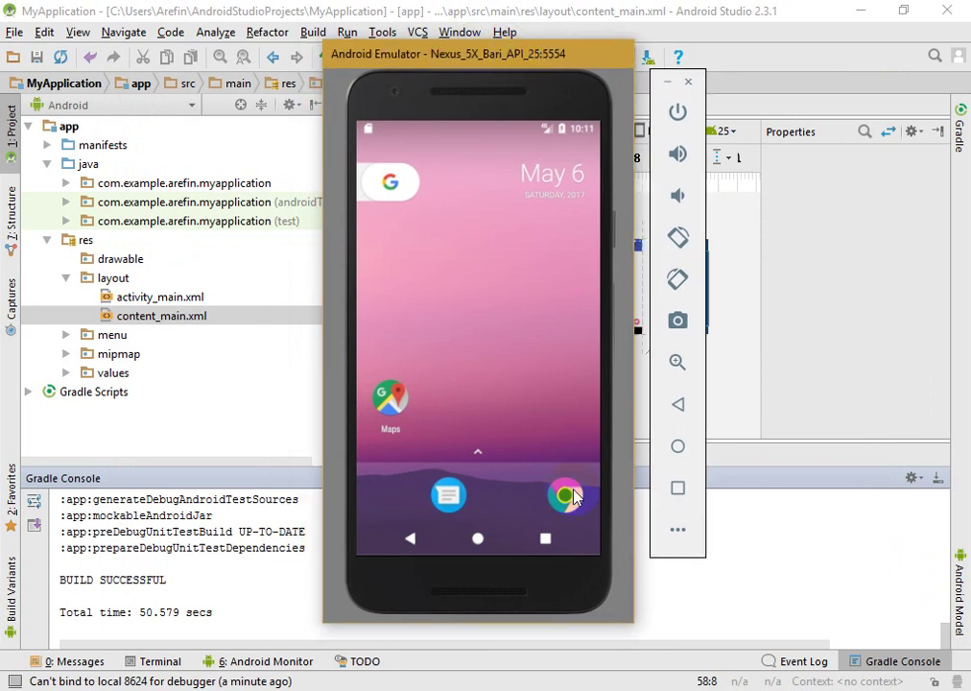
left_click(488, 173)
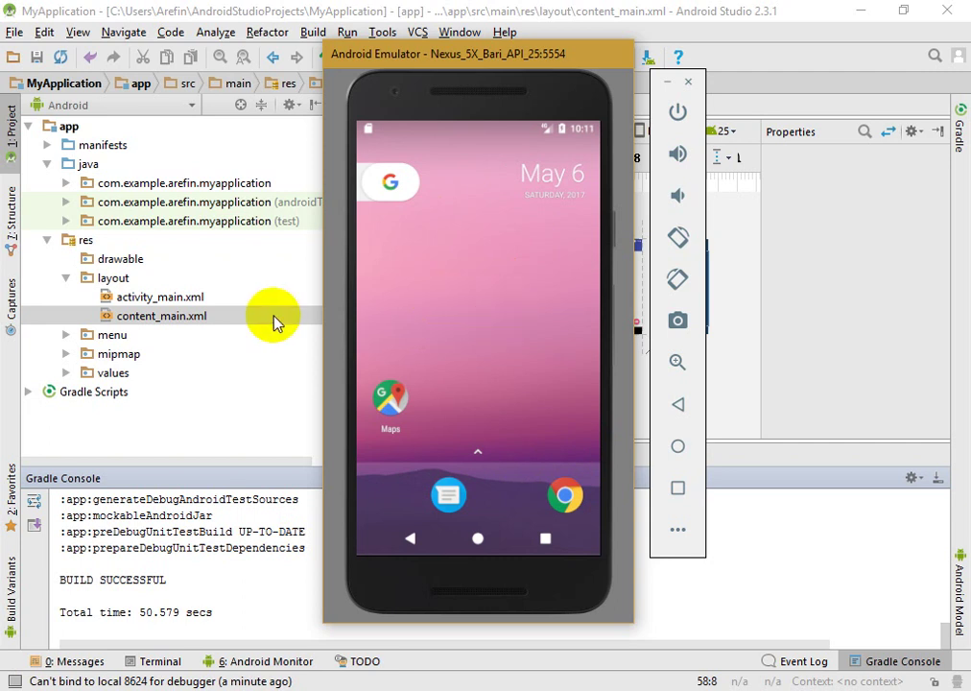
left_click(557, 56)
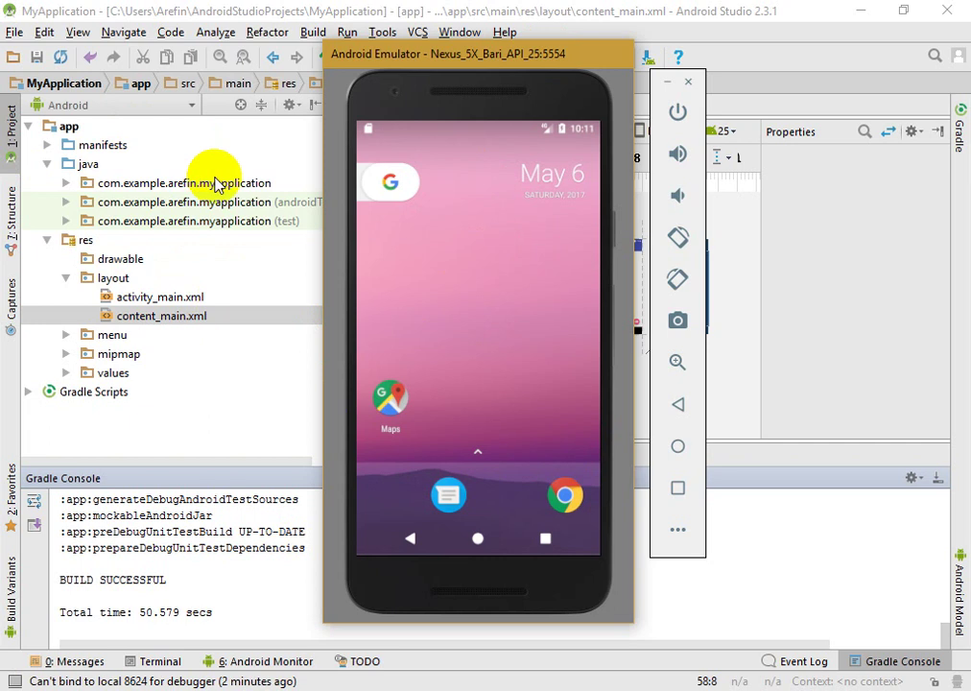
Step: Return to the project window, select activity_main.xml in the layout folder and narrow the project tree to widen the editor
left_click(174, 303)
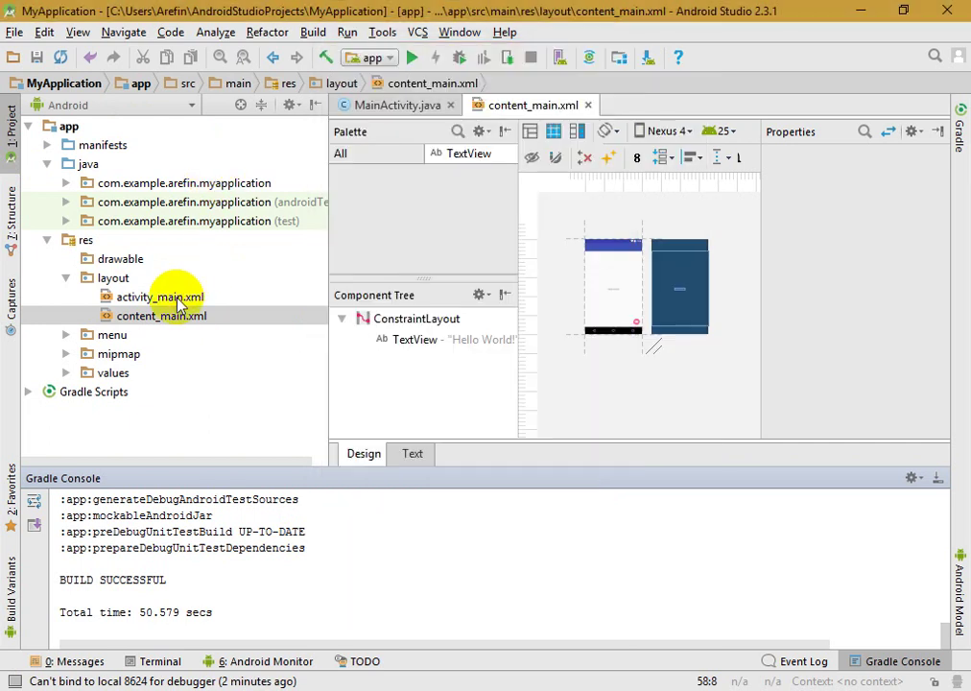
left_click(180, 299)
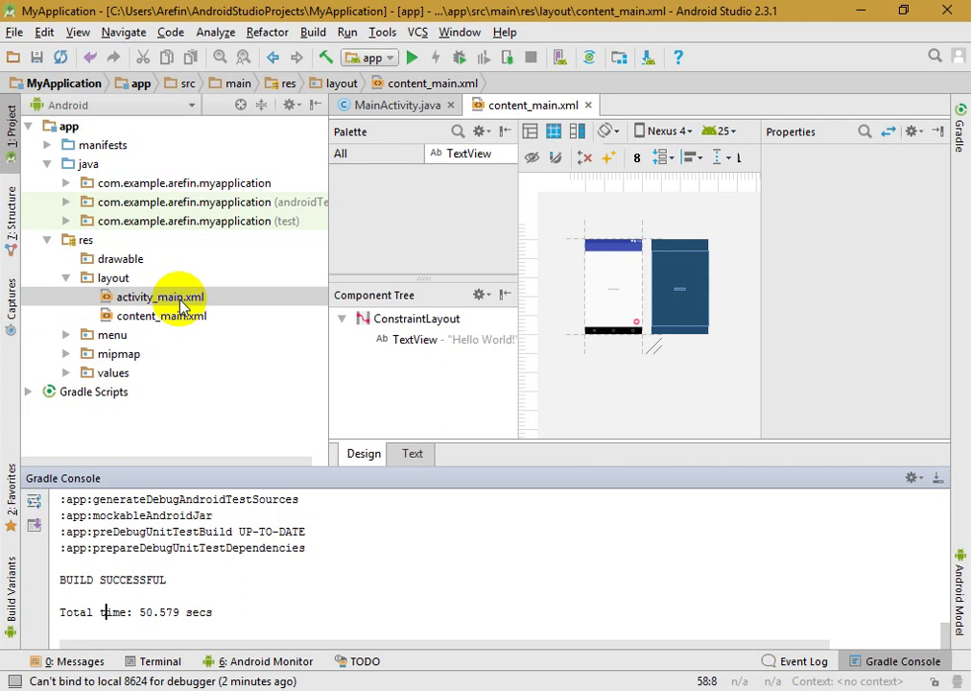
left_click(180, 303)
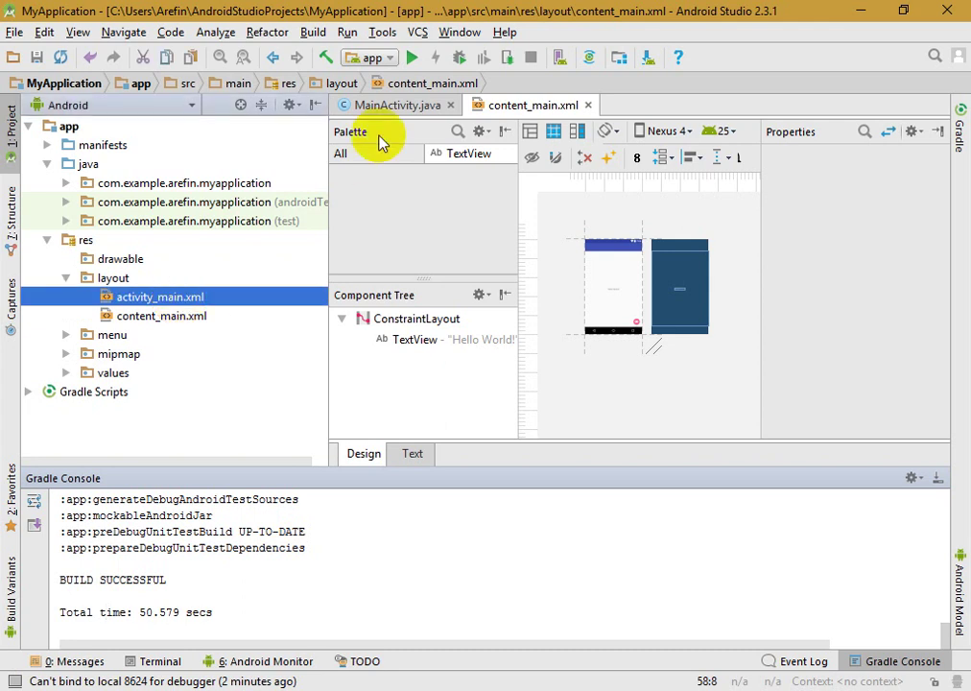
mouse_move(331, 183)
left_mouse_down()
mouse_move(288, 197)
mouse_move(329, 192)
mouse_move(314, 193)
left_mouse_up()
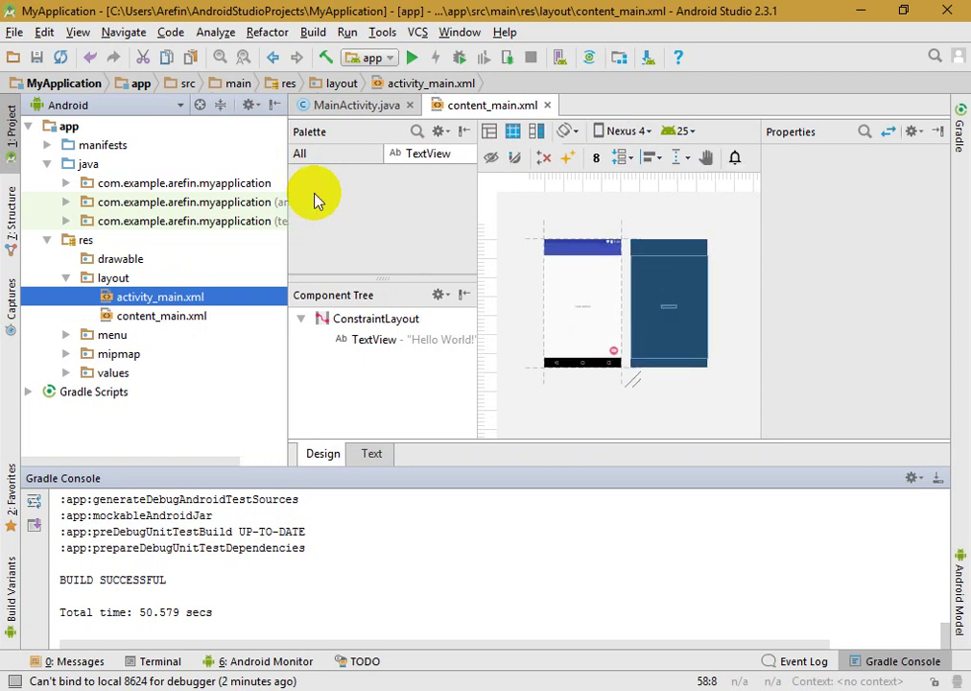
Step: Run the app with the connected Nexus 5X Bari API 25 emulator as the deployment target
left_click(347, 32)
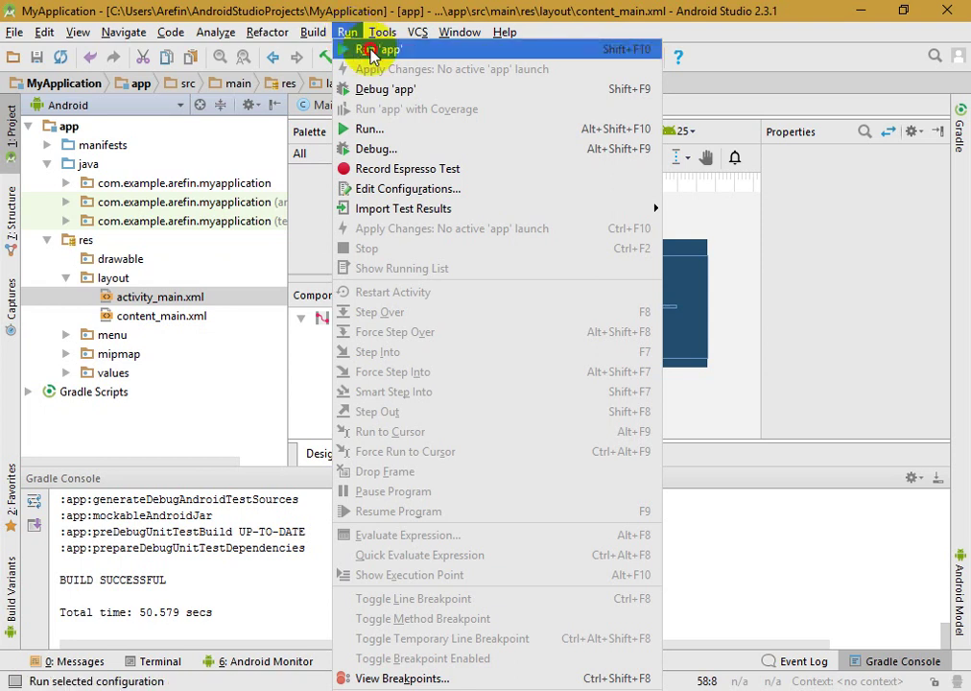
left_click(374, 53)
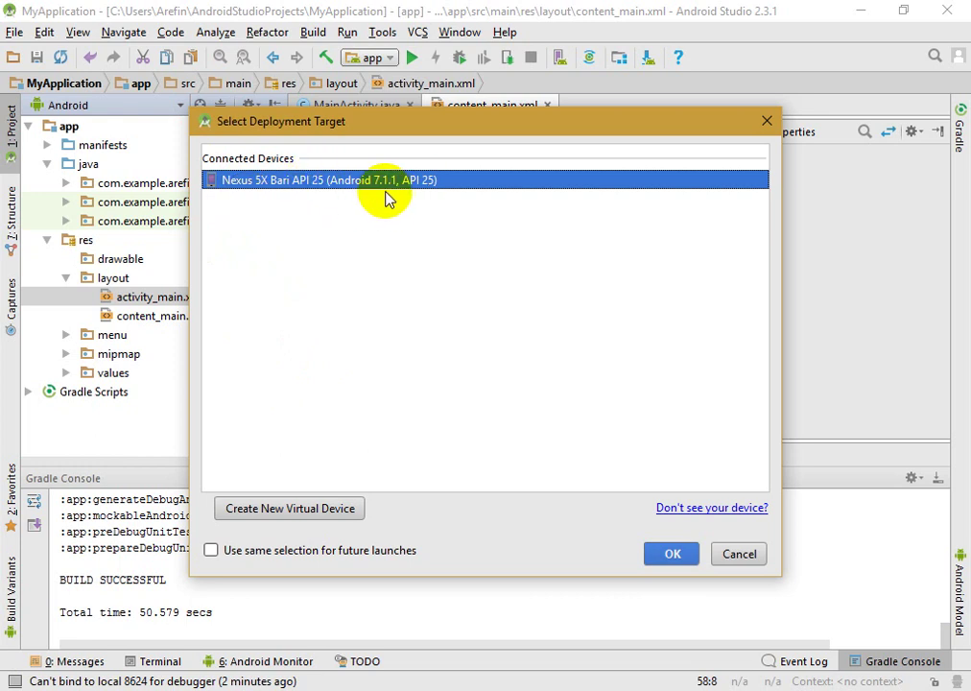
left_click(679, 559)
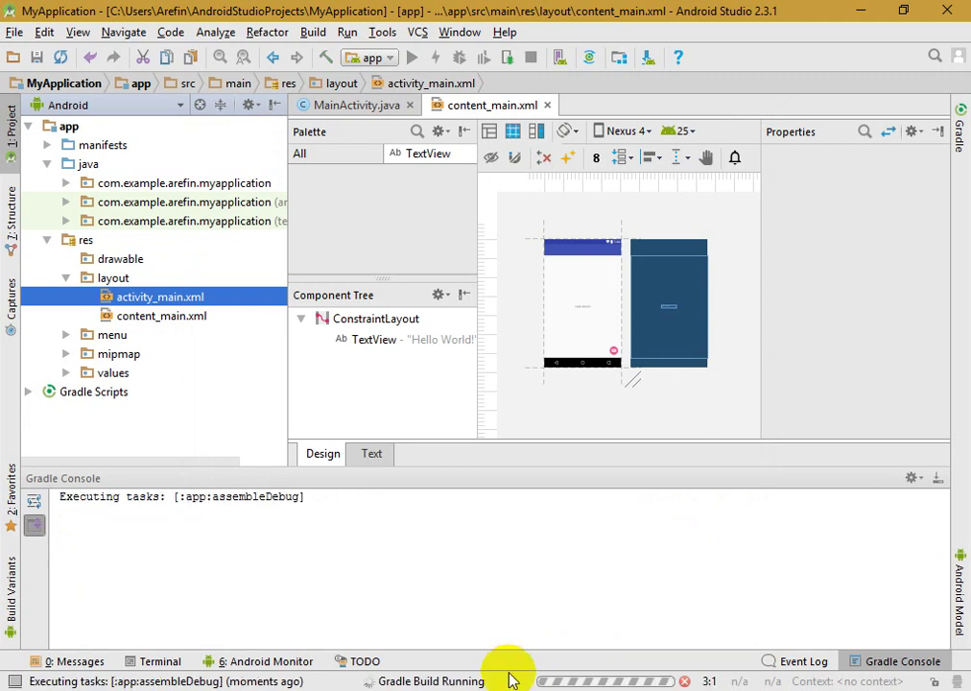
Step: Show the Android Monitor beside the Gradle Console, then enlarge both vertically and widen the monitor's share to read the logcat
left_click(272, 662)
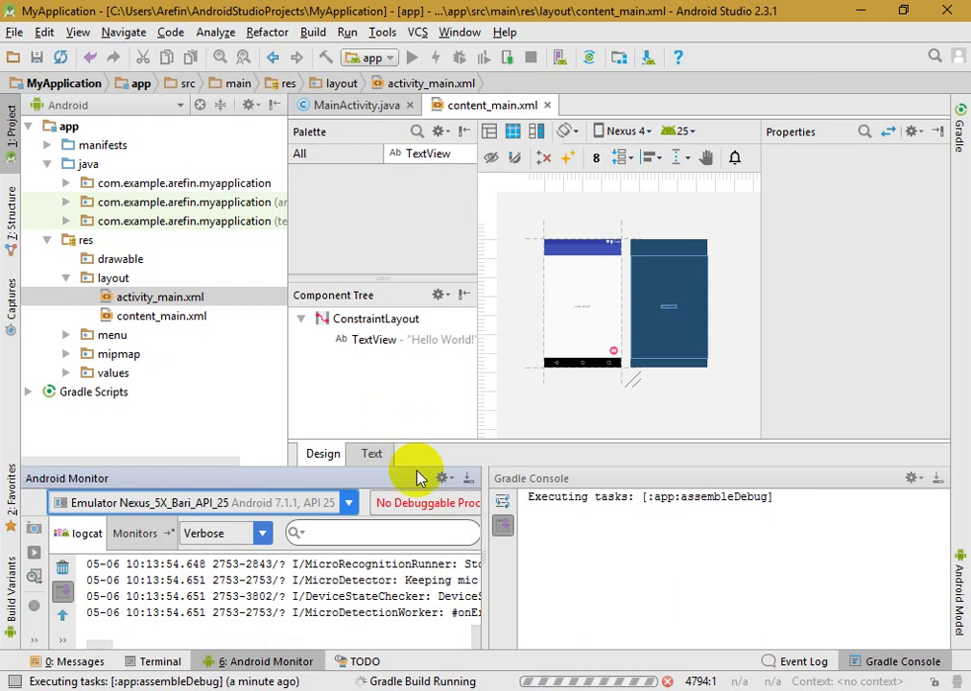
left_click_drag(418, 465, 416, 430)
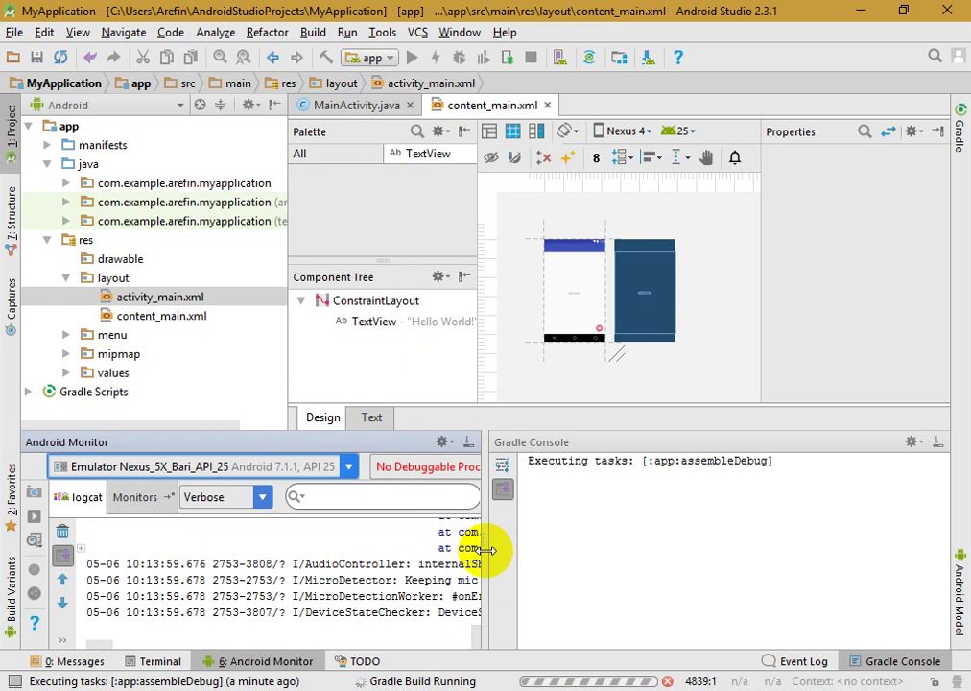
left_click_drag(489, 550, 509, 548)
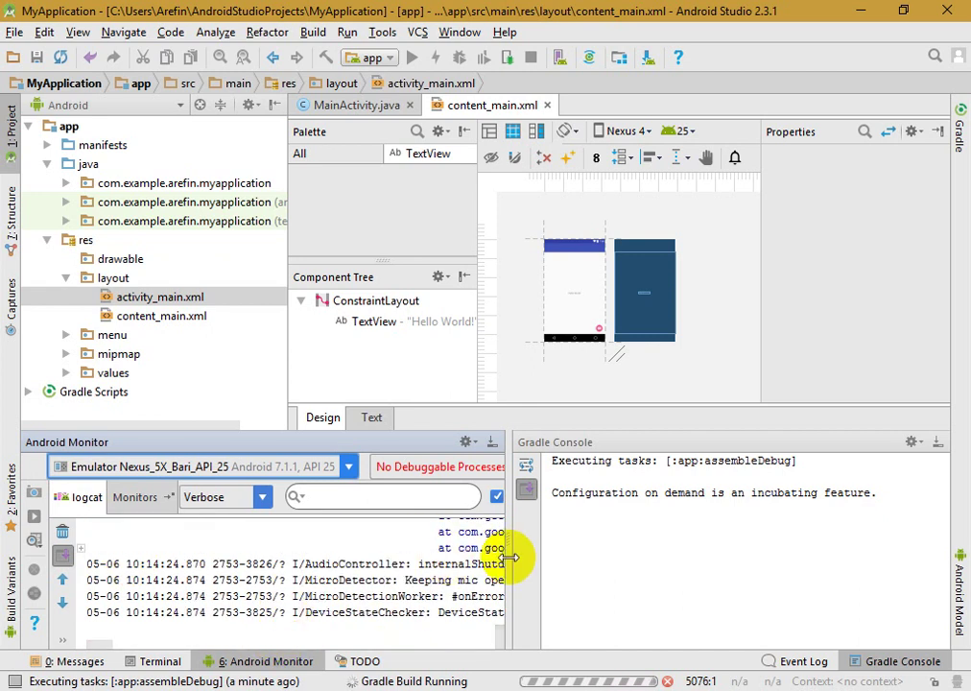
left_click_drag(643, 545, 644, 545)
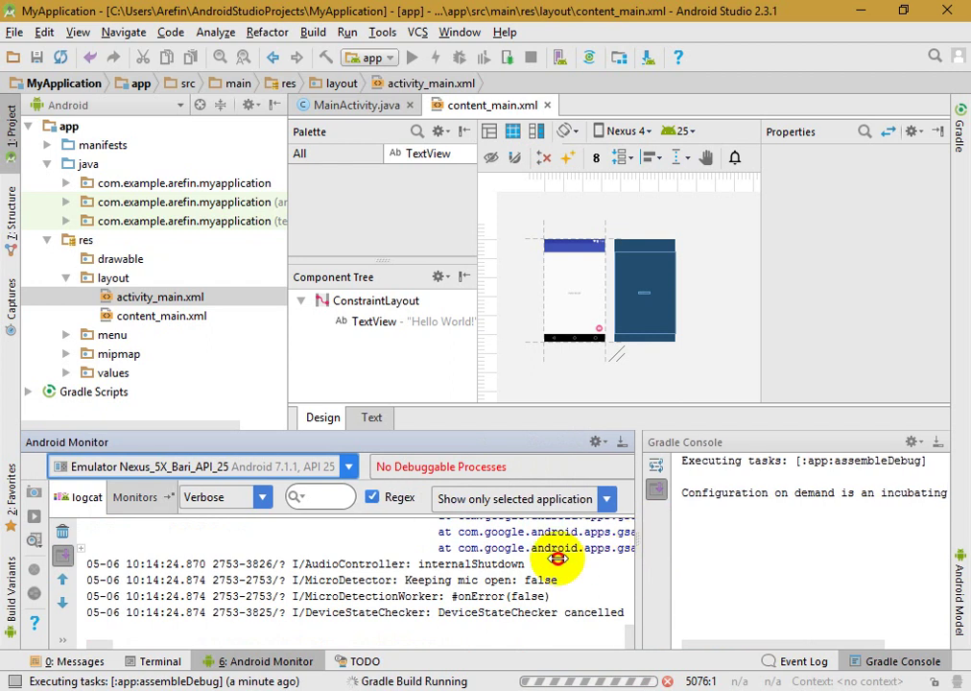
left_click_drag(557, 559, 556, 557)
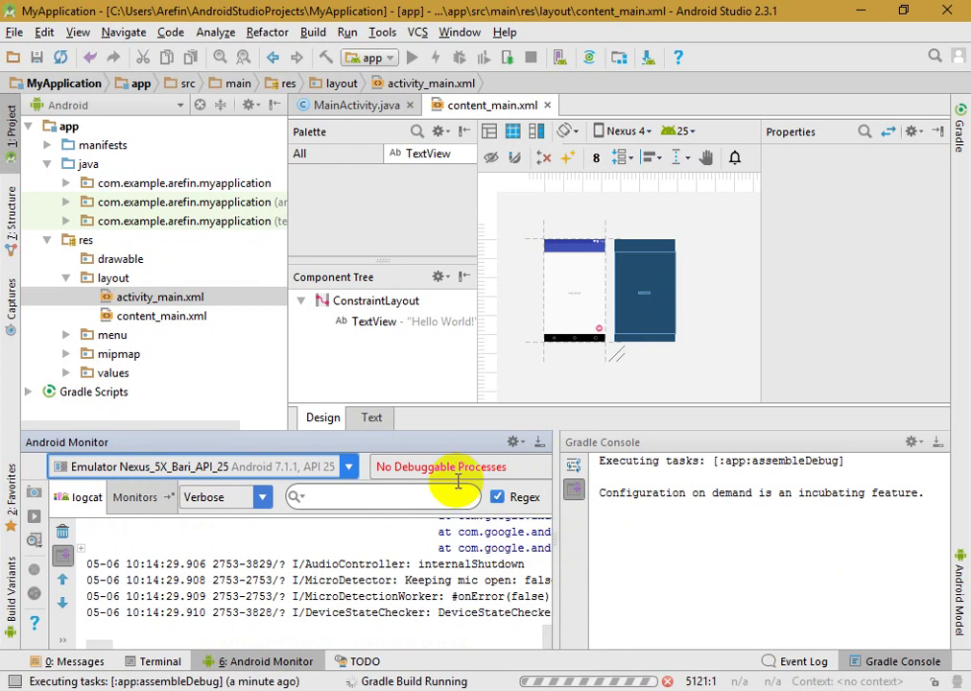
left_click_drag(555, 563, 533, 564)
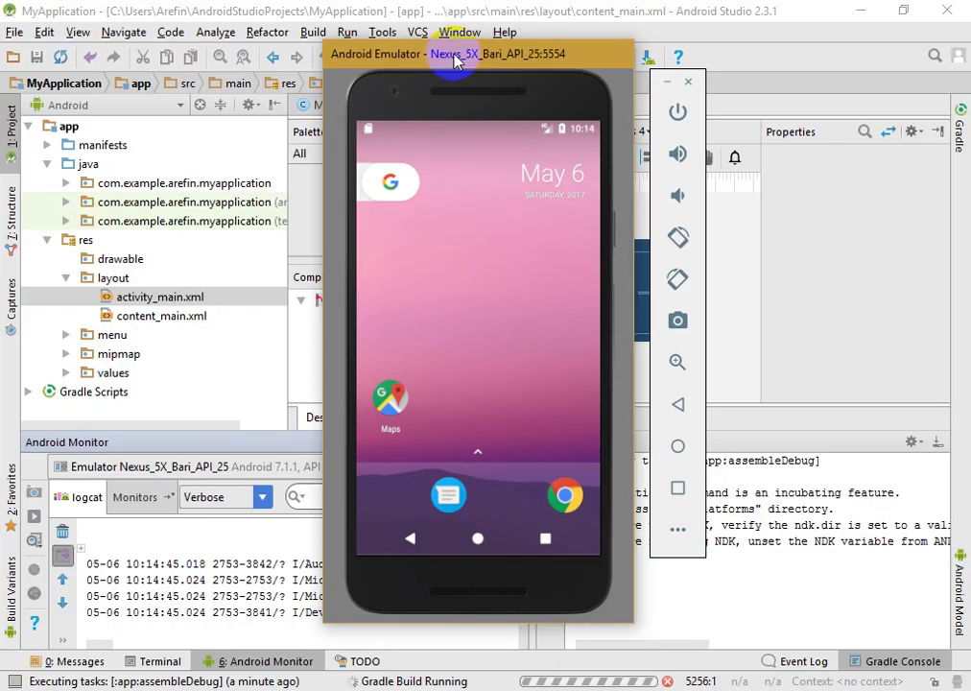
Step: Reposition the emulator window near the centre of the screen while the Gradle build runs
left_click_drag(446, 54, 429, 18)
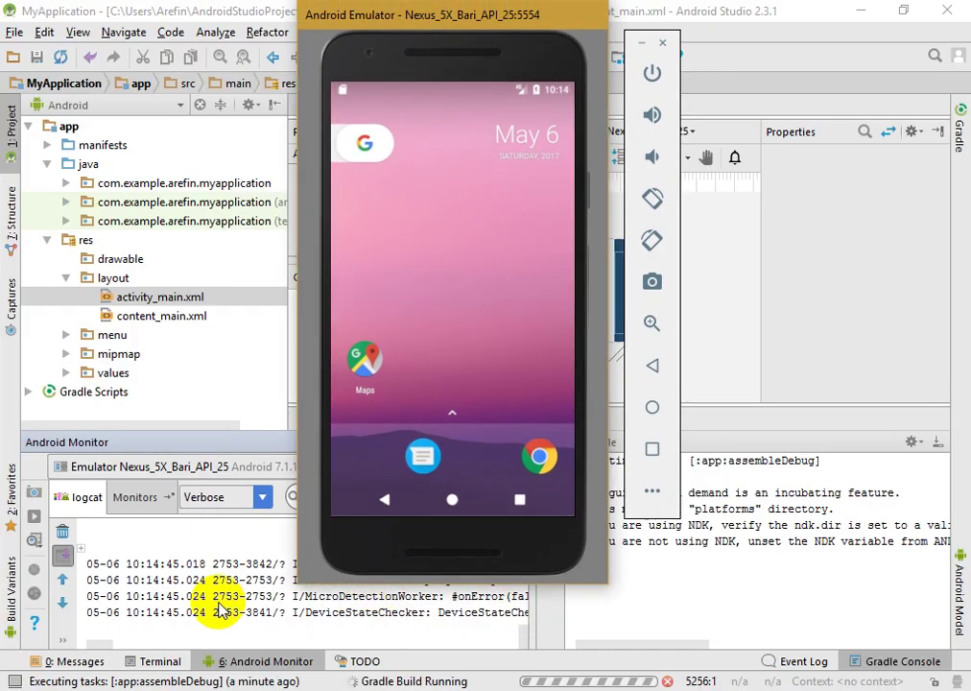
left_click(458, 345)
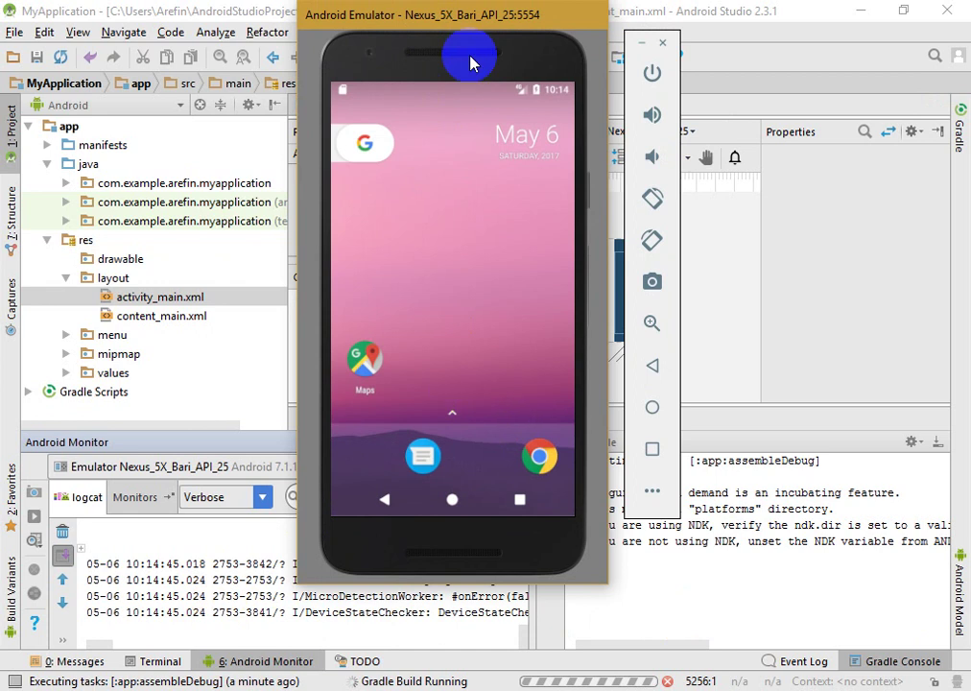
left_click_drag(450, 22, 473, 30)
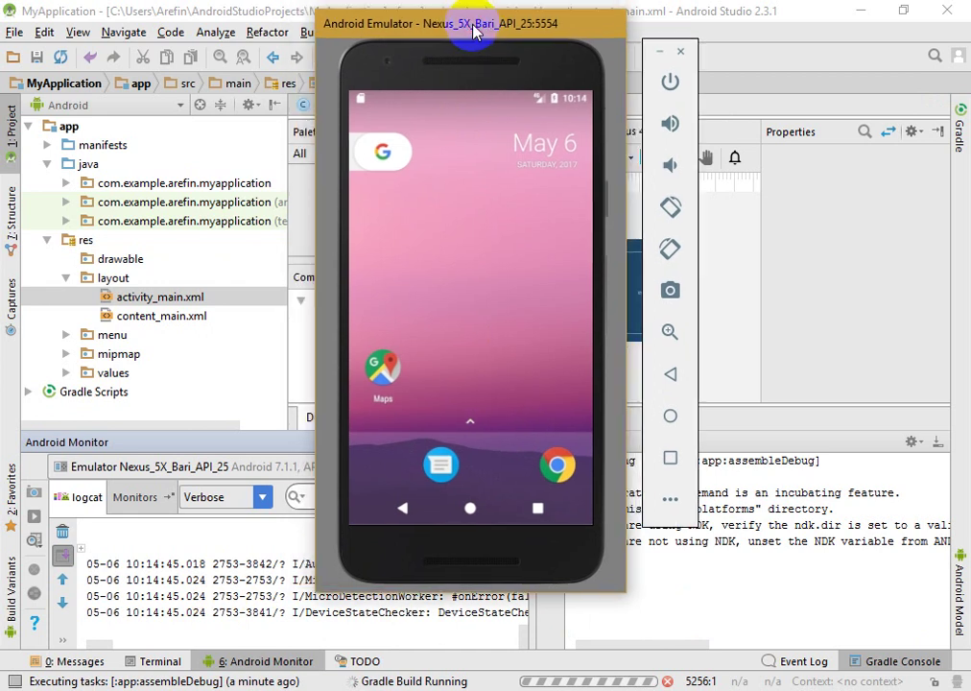
left_click(451, 357)
left_click(569, 265)
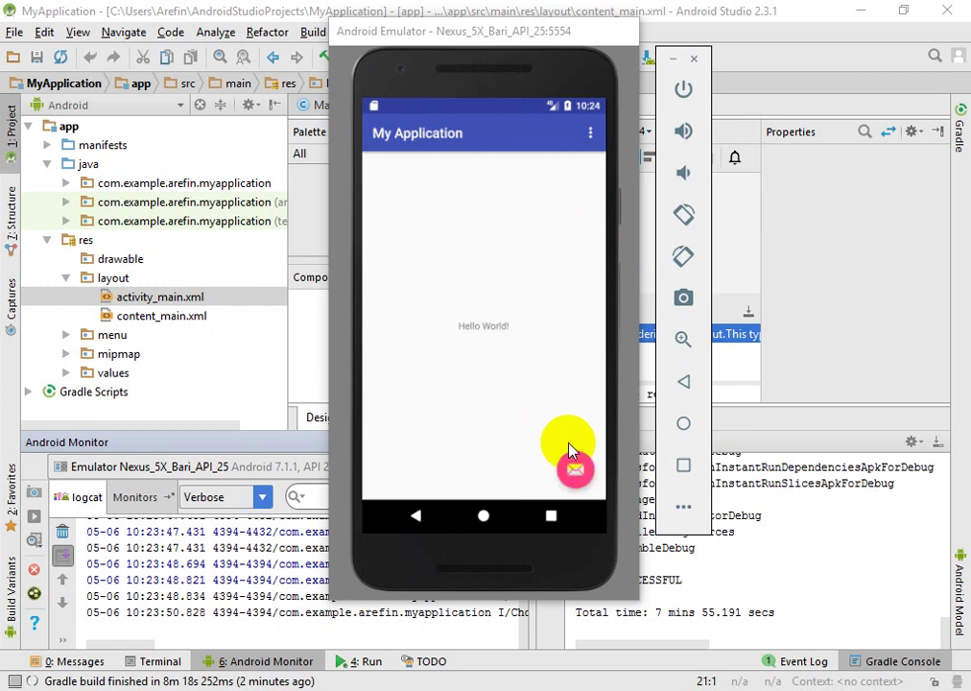
Step: Bring the emulator running My Application into focus and shift its window slightly to present the app
left_click(339, 388)
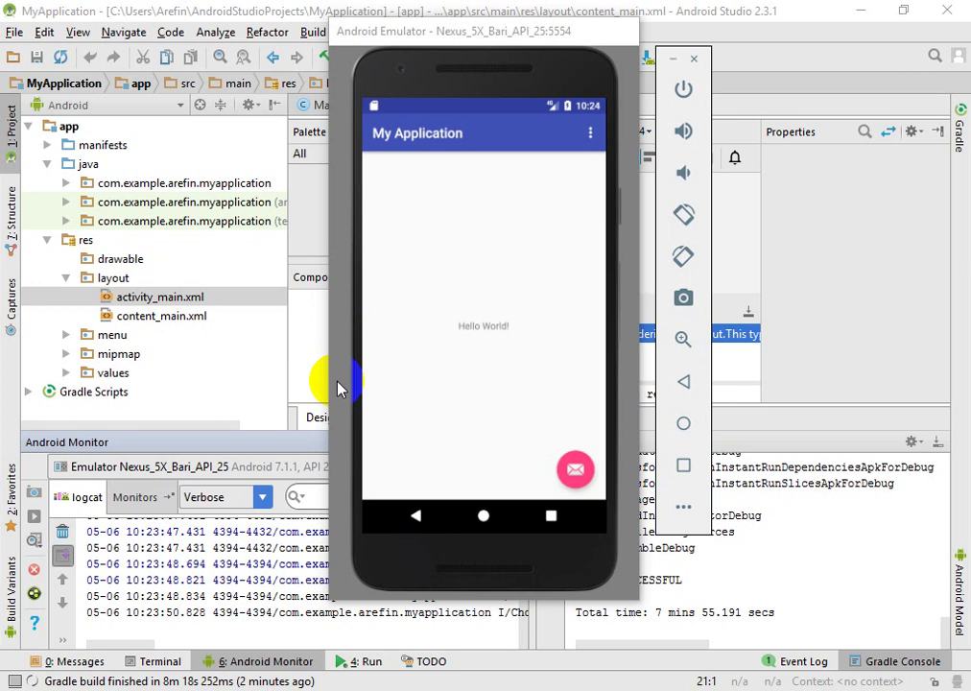
left_click(491, 58)
left_click_drag(492, 57, 492, 59)
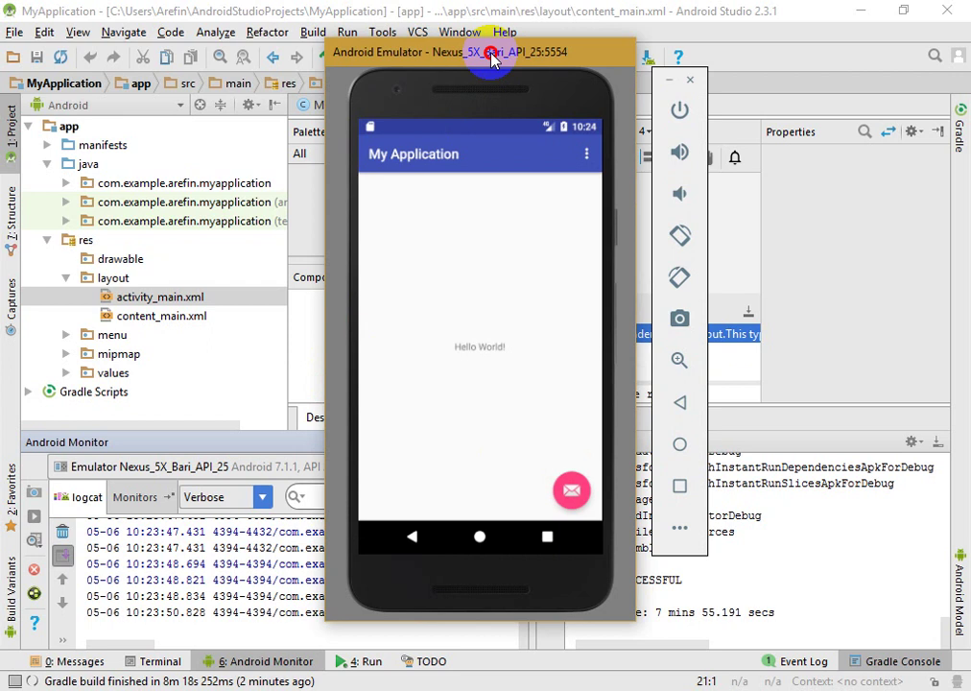